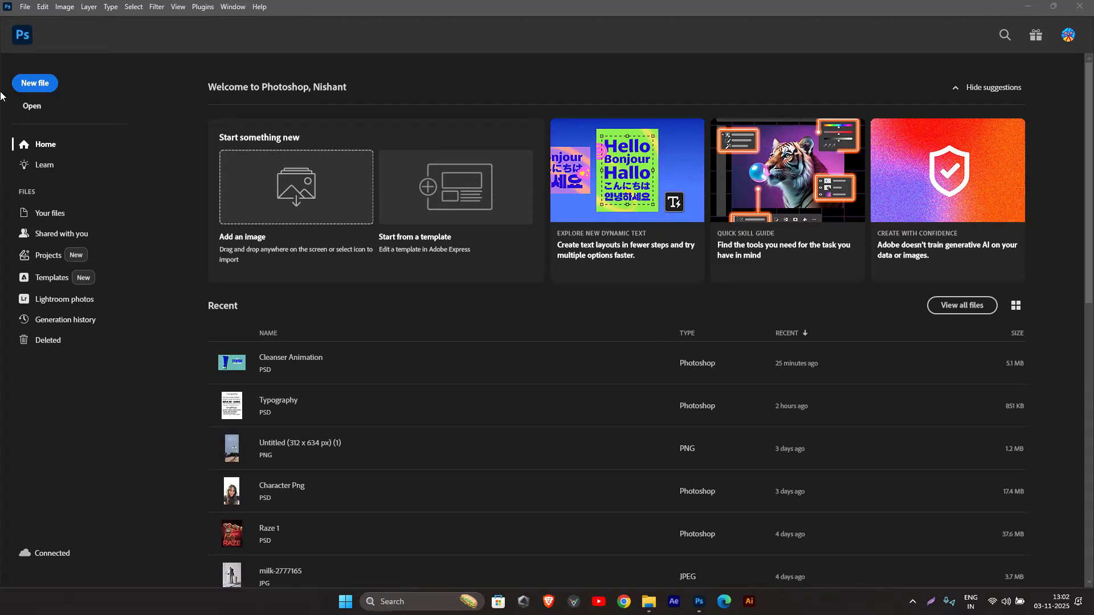
Step: Create a new document from the recent 1080 x 1440 px, 300 ppi preset
click(32, 84)
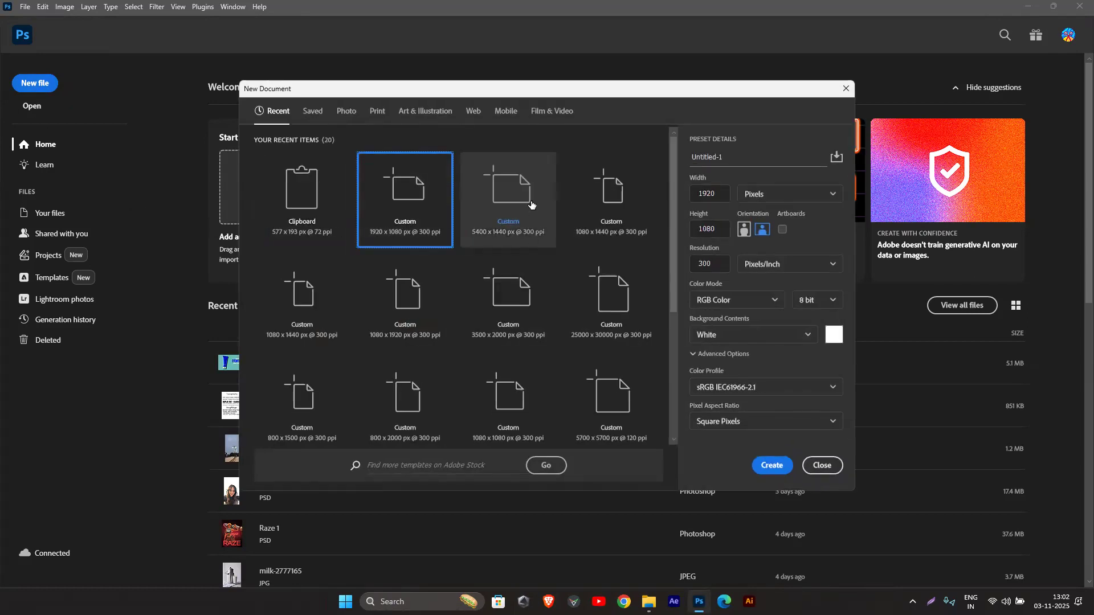
click(595, 217)
click(772, 466)
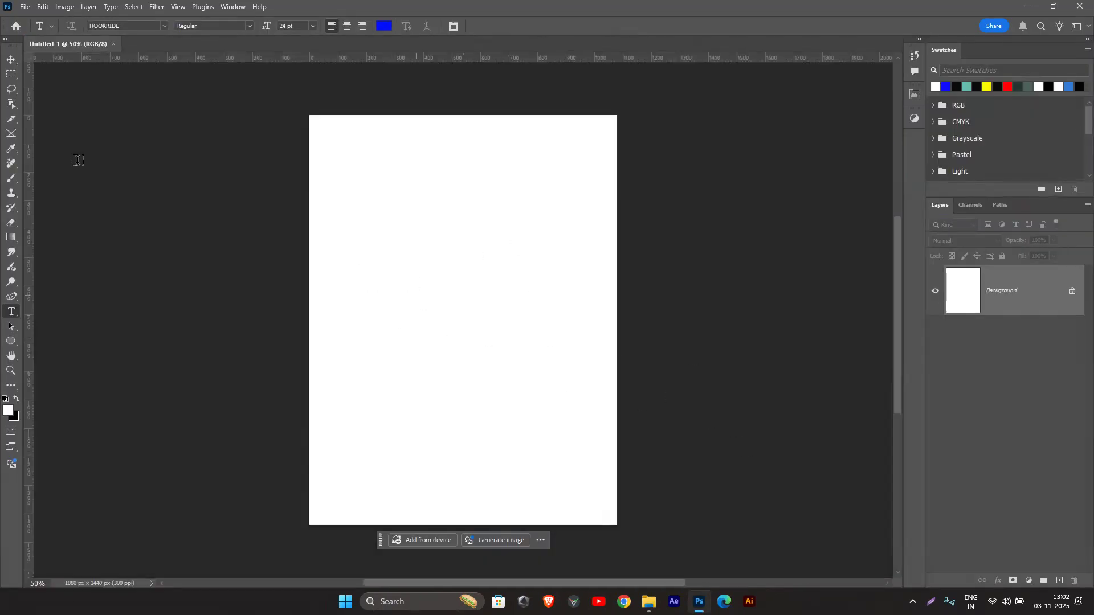
Step: Place the "pngimg.com - ketchup_PNG48" image from the Bottle folder as an embedded object on the canvas
click(29, 8)
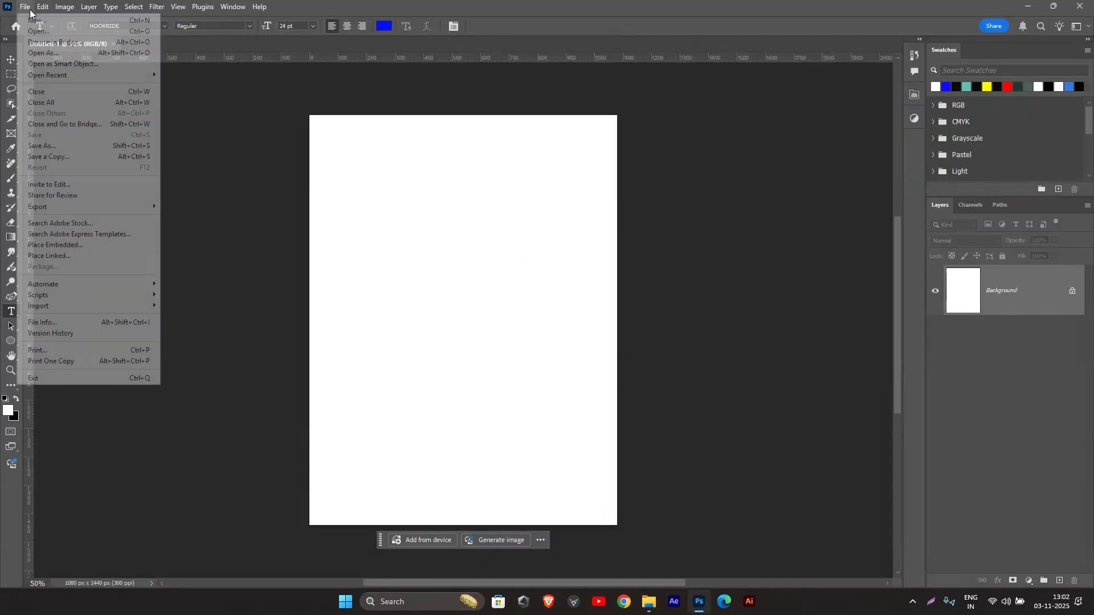
click(59, 245)
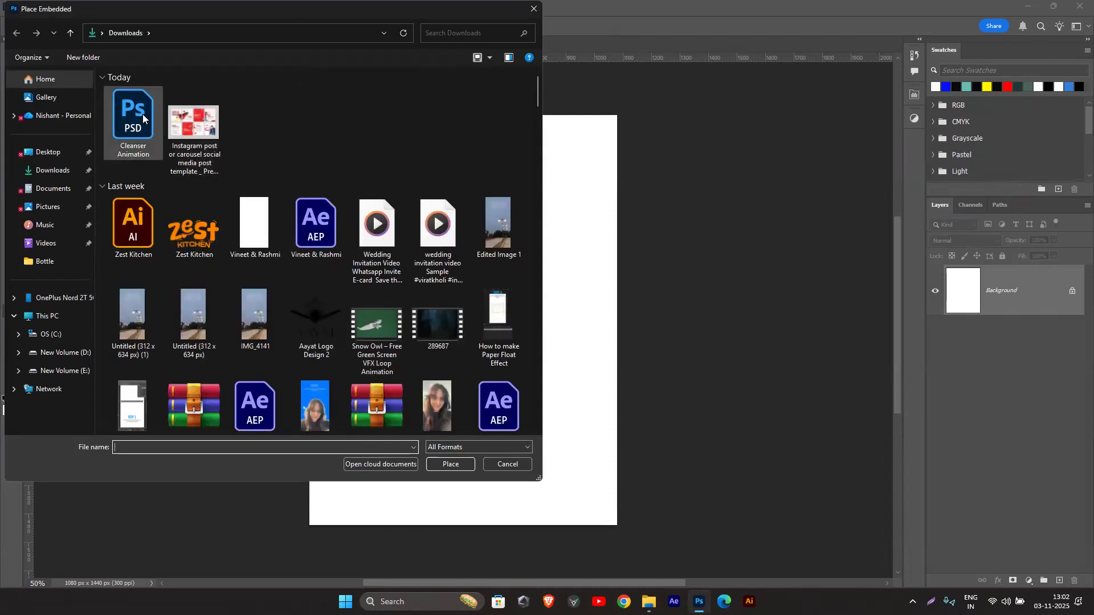
click(51, 371)
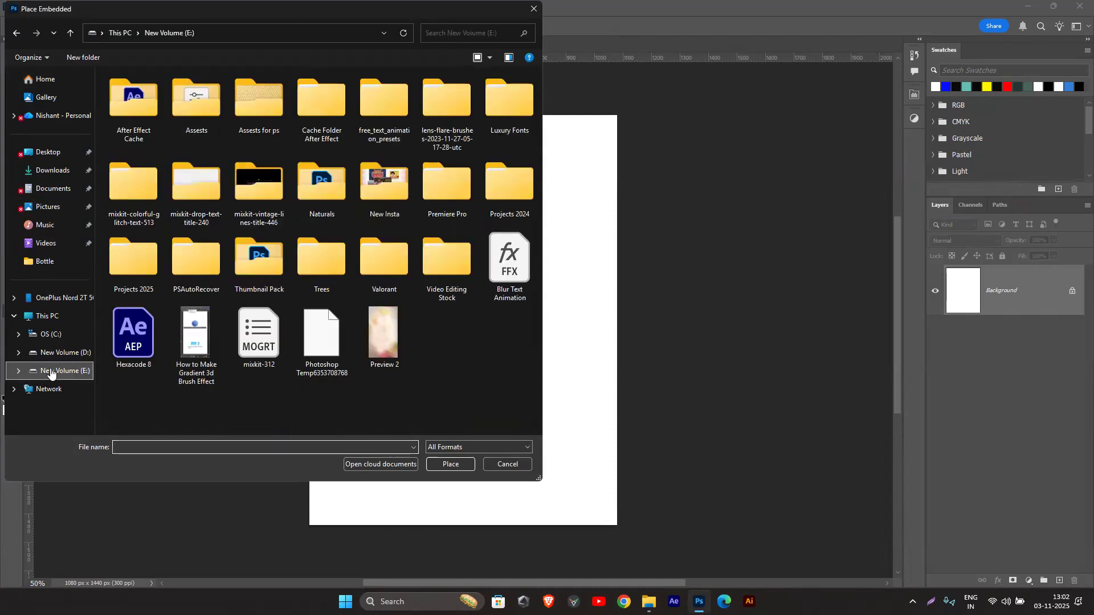
click(45, 261)
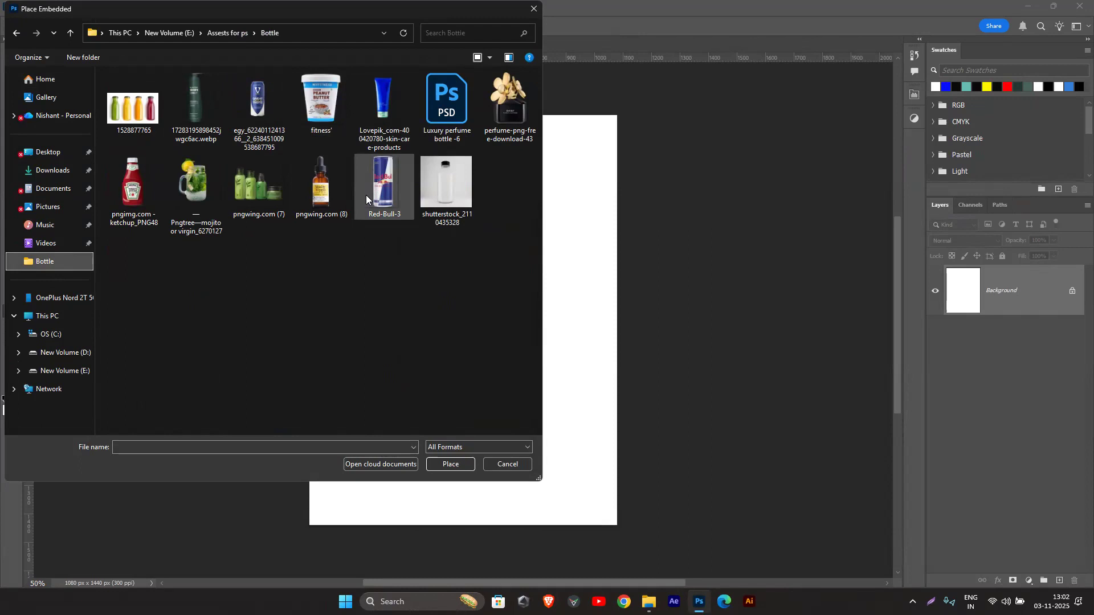
click(117, 200)
click(450, 463)
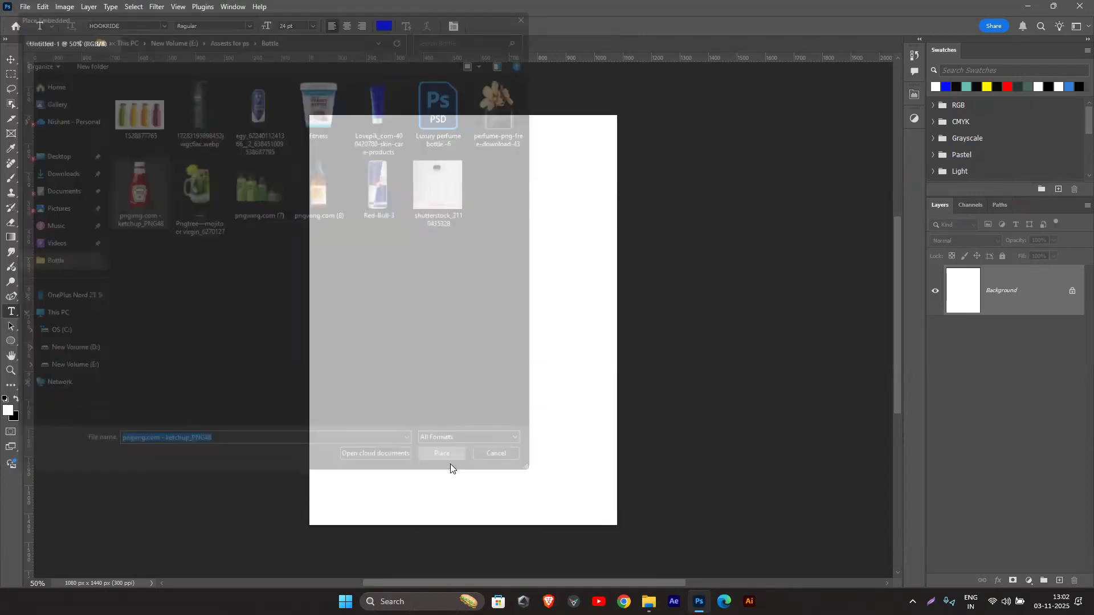
click(565, 26)
Step: Load the ketchup bottle's outline as a selection and check the cutout with the Background layer temporarily hidden
ctrl+click(962, 299)
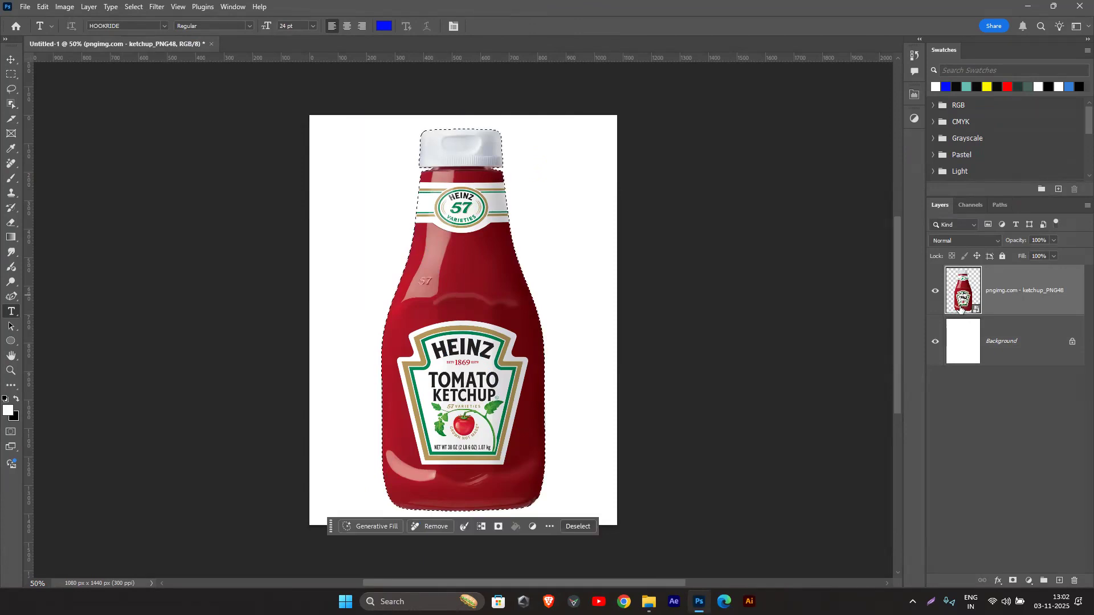
click(935, 342)
double_click(934, 342)
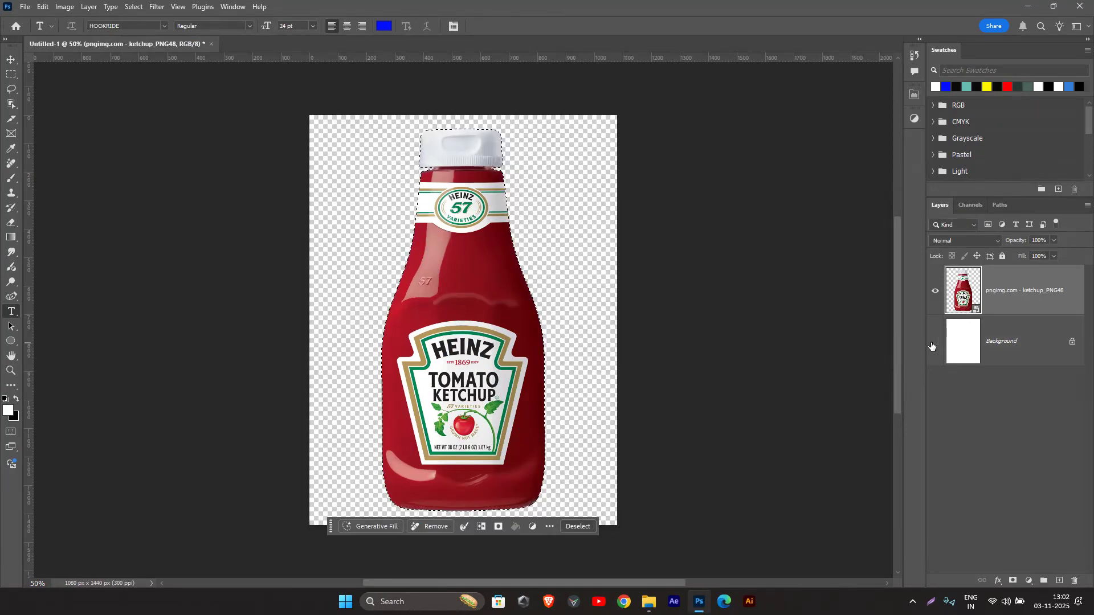
click(934, 342)
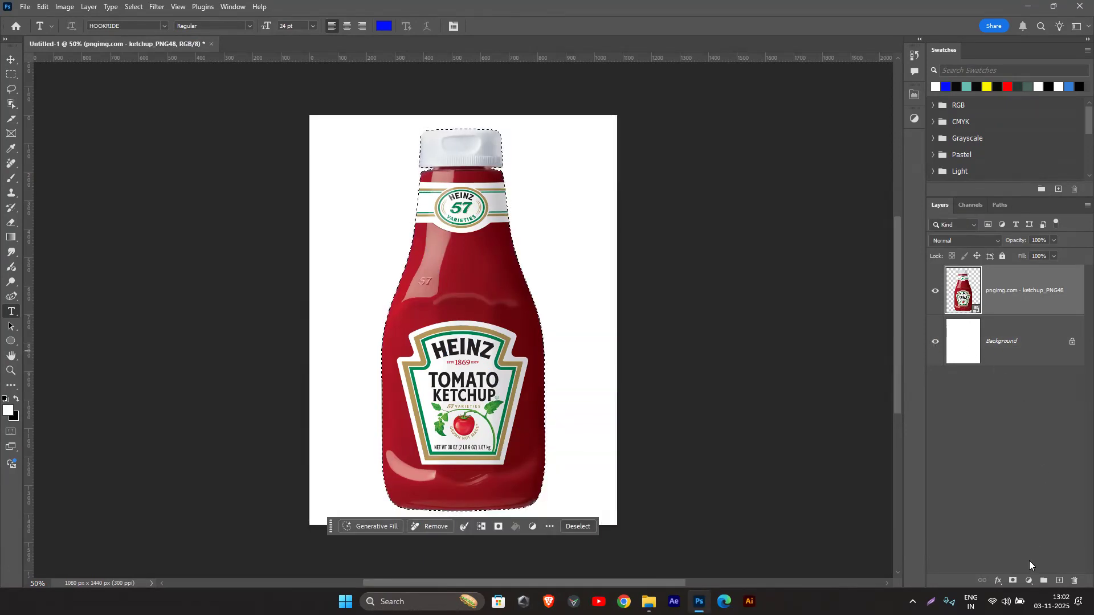
Step: Mask the ketchup layer to the bottle's outline and convert it to a Smart Object
key(ctrl+d)
right_click(1058, 291)
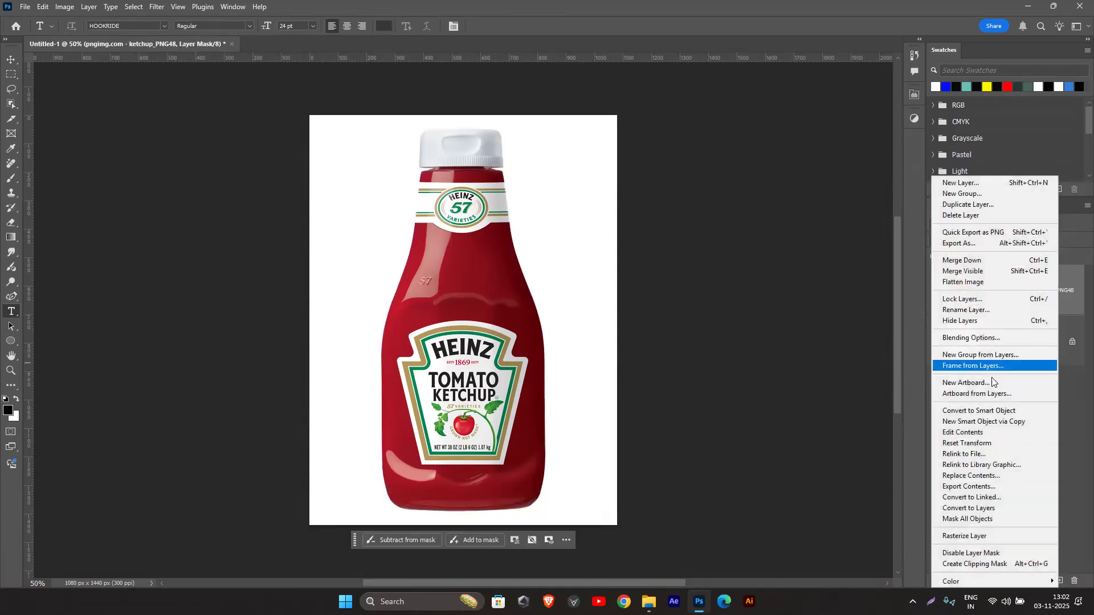
click(994, 411)
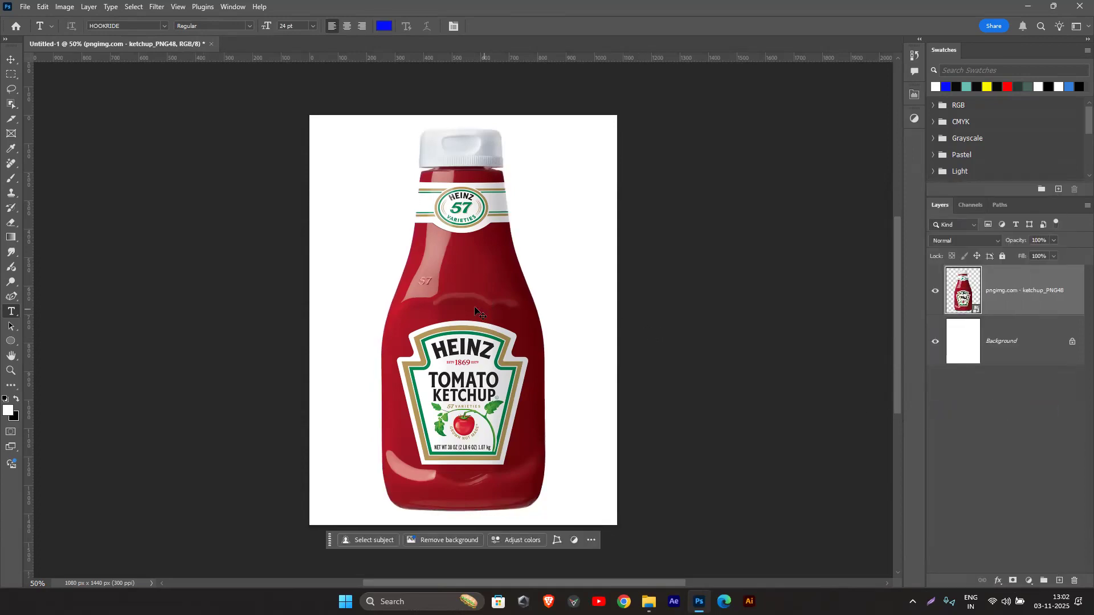
Step: Scale the ketchup bottle to about 65% and rotate it about 6.3° clockwise, keeping it centred on the canvas
key(ctrl+t)
drag(545, 511, 503, 450)
mouse_move(473, 369)
mouse_down()
mouse_move(473, 384)
mouse_move(472, 370)
mouse_up()
drag(511, 179, 528, 185)
click(493, 244)
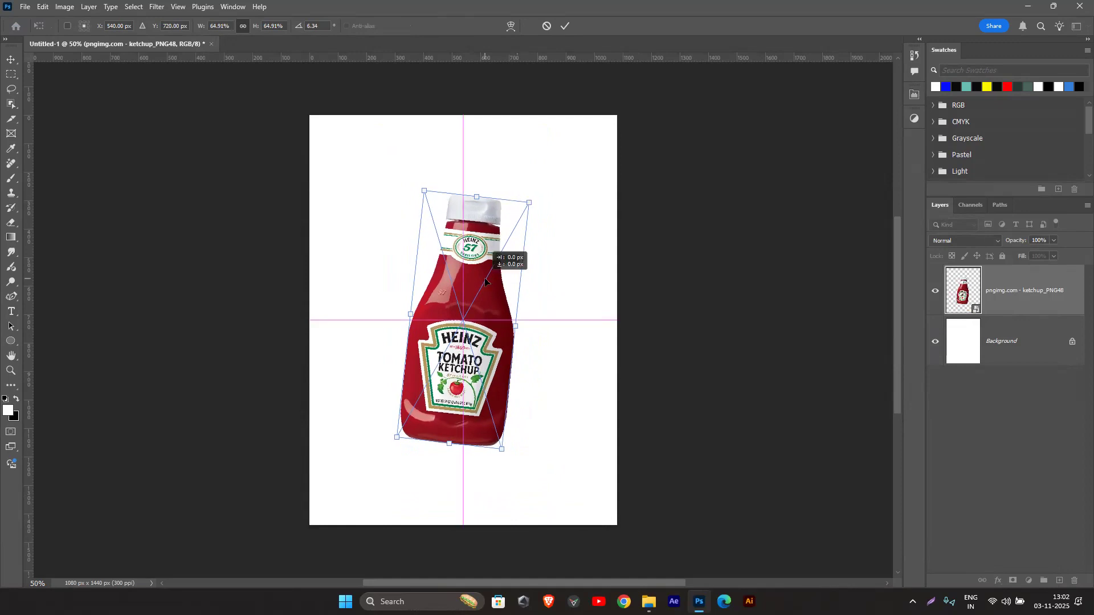
click(567, 26)
key(t)
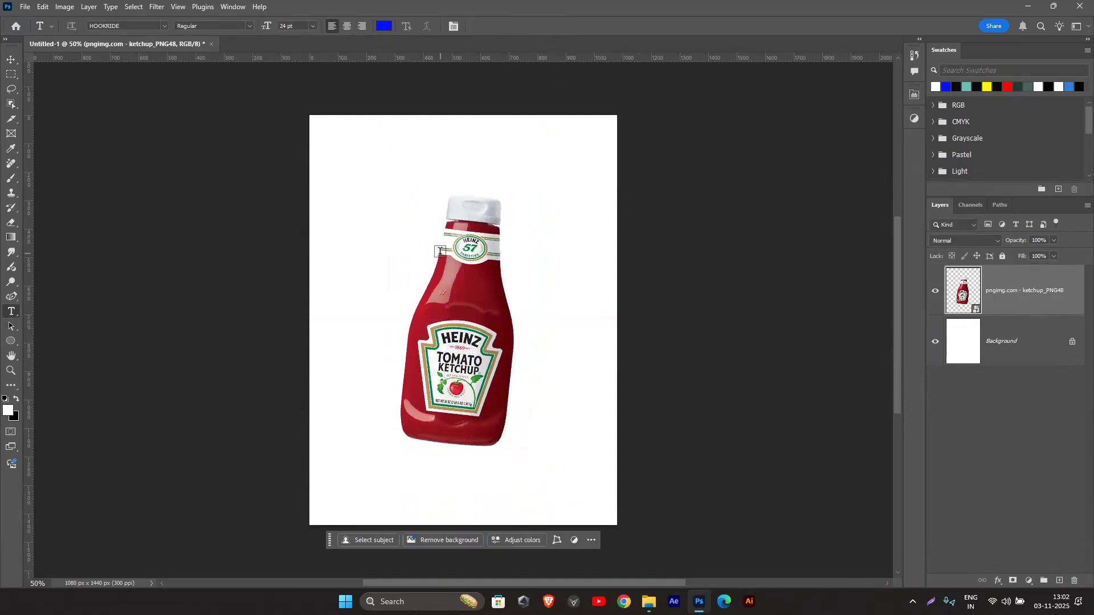
click(998, 581)
click(1009, 579)
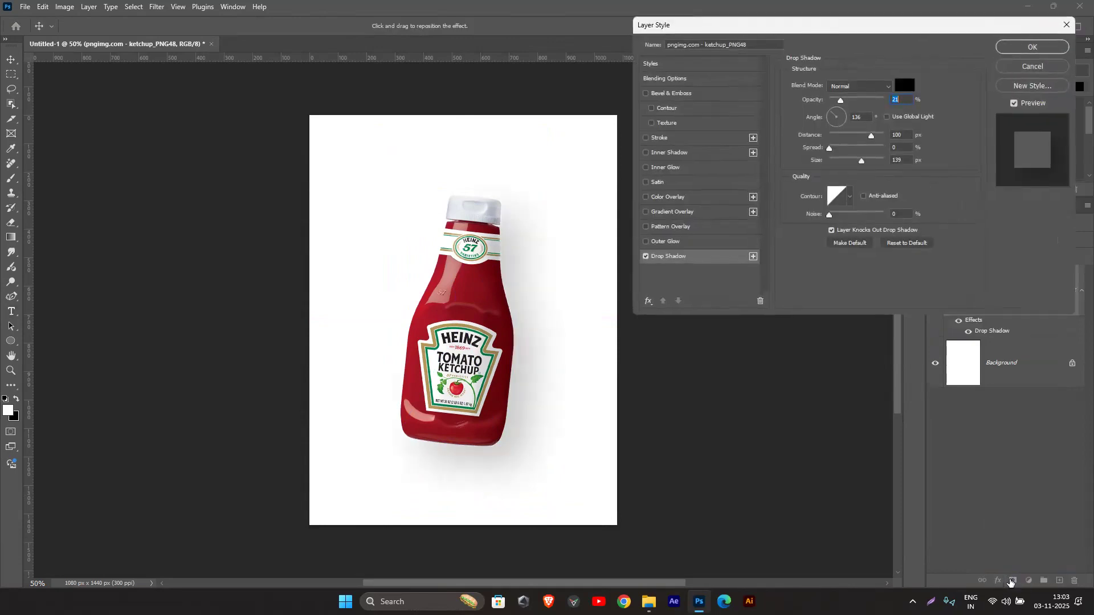
drag(863, 162, 855, 105)
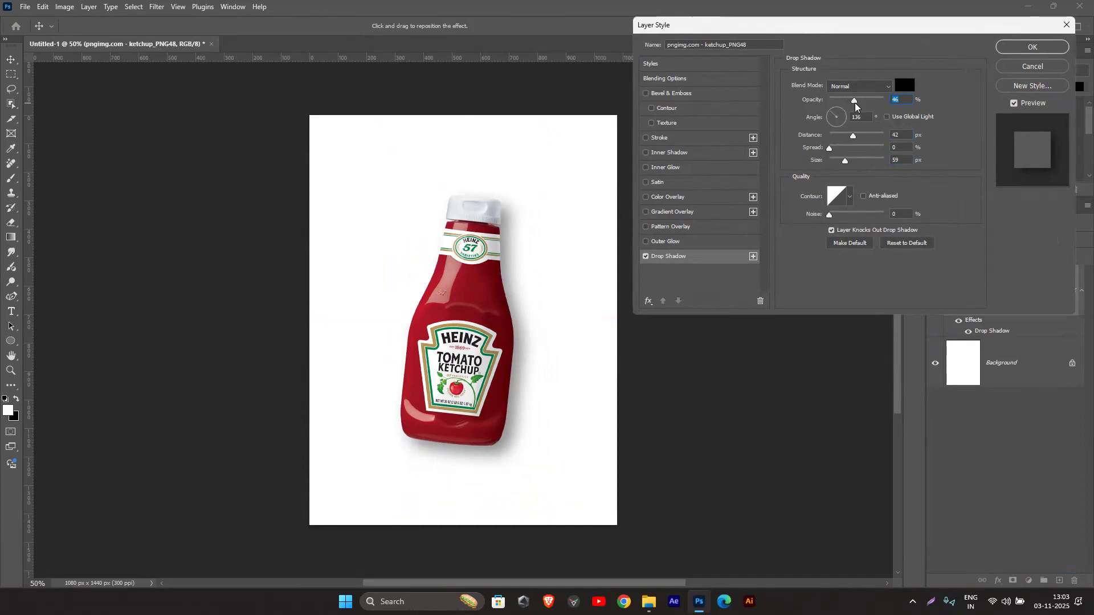
click(1017, 67)
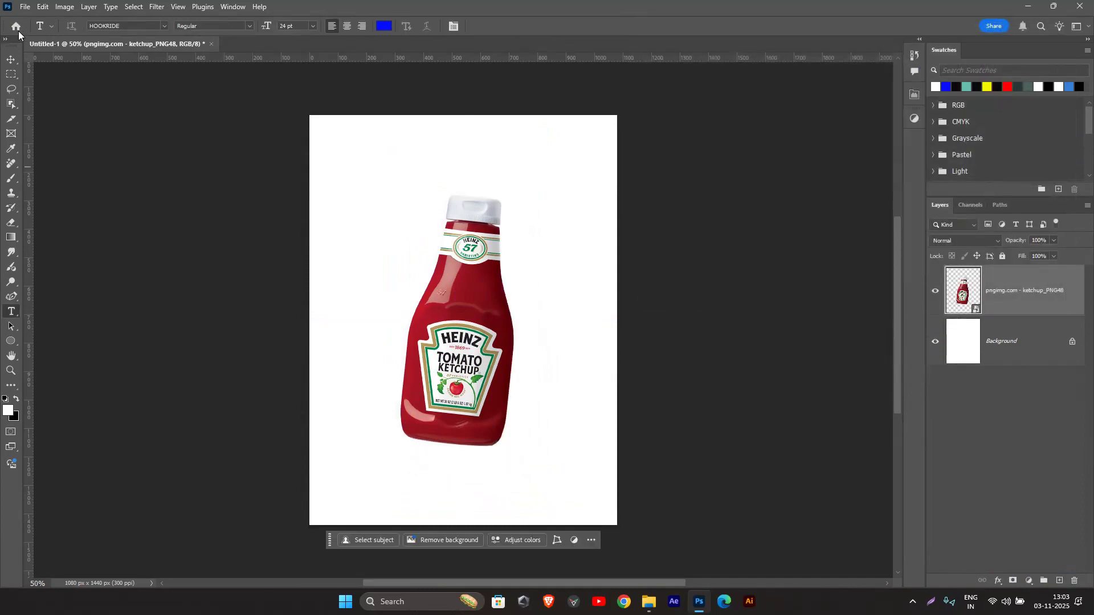
Step: Add an empty layer between the bottle and the Background, and load the bottle's outline as a selection
click(10, 59)
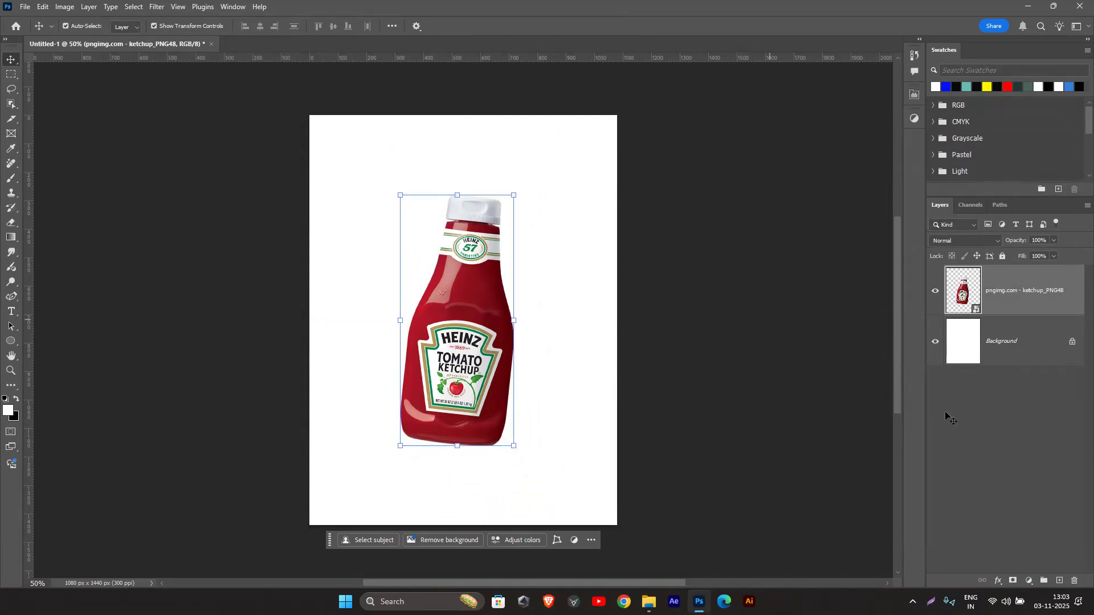
click(1004, 345)
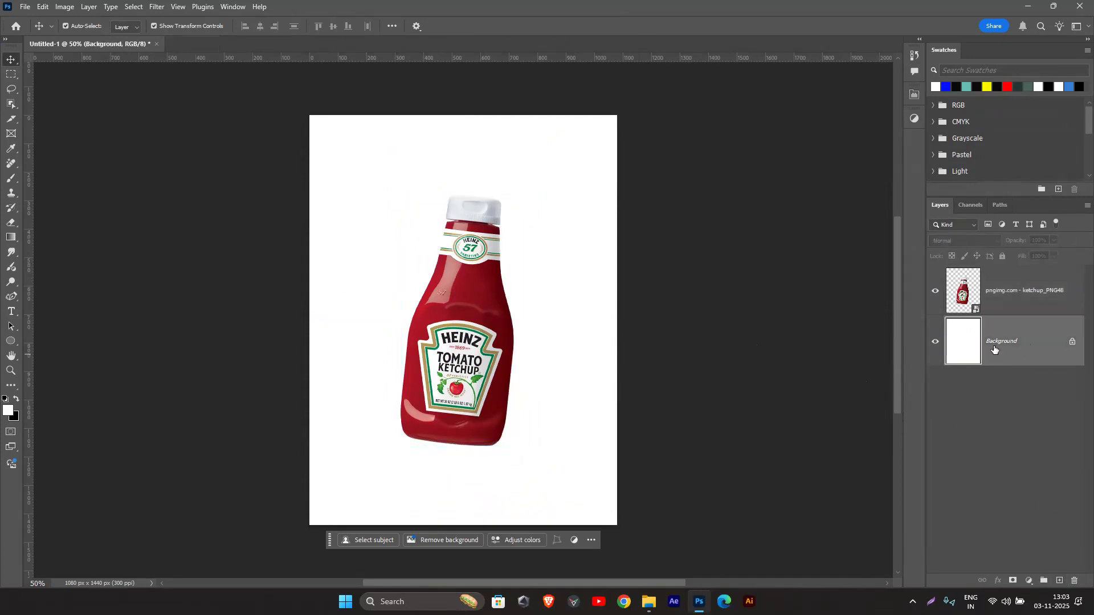
click(1054, 579)
click(968, 291)
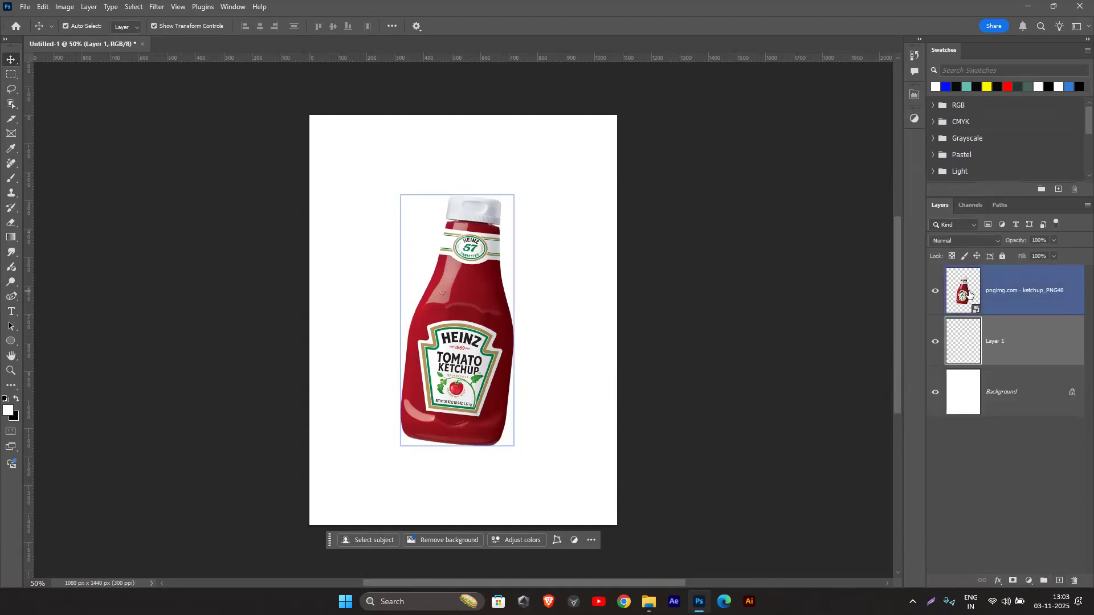
key(ctrl)
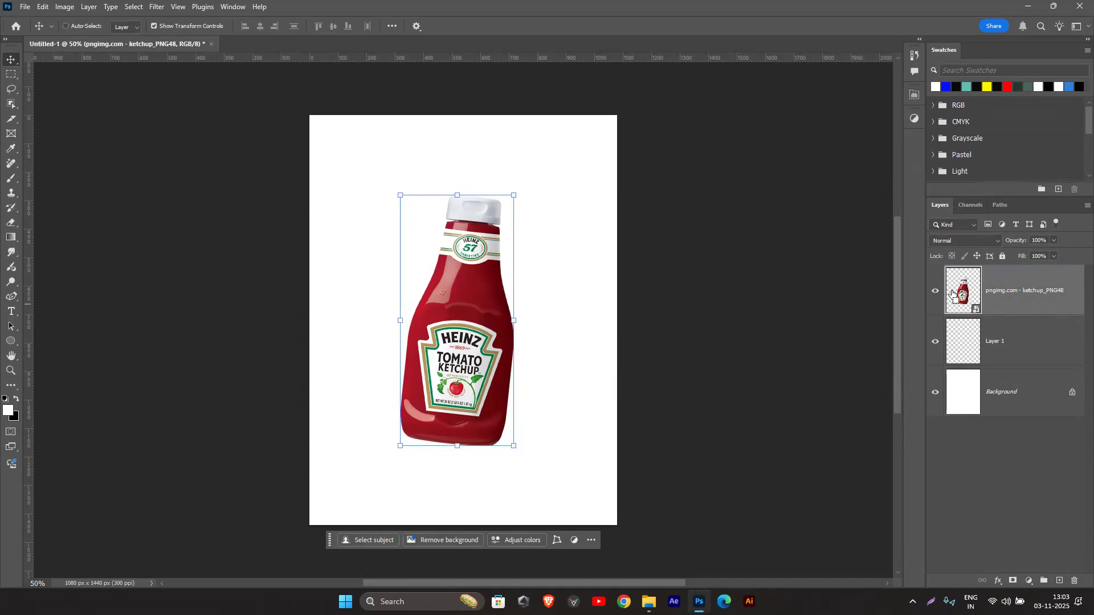
ctrl+click(954, 294)
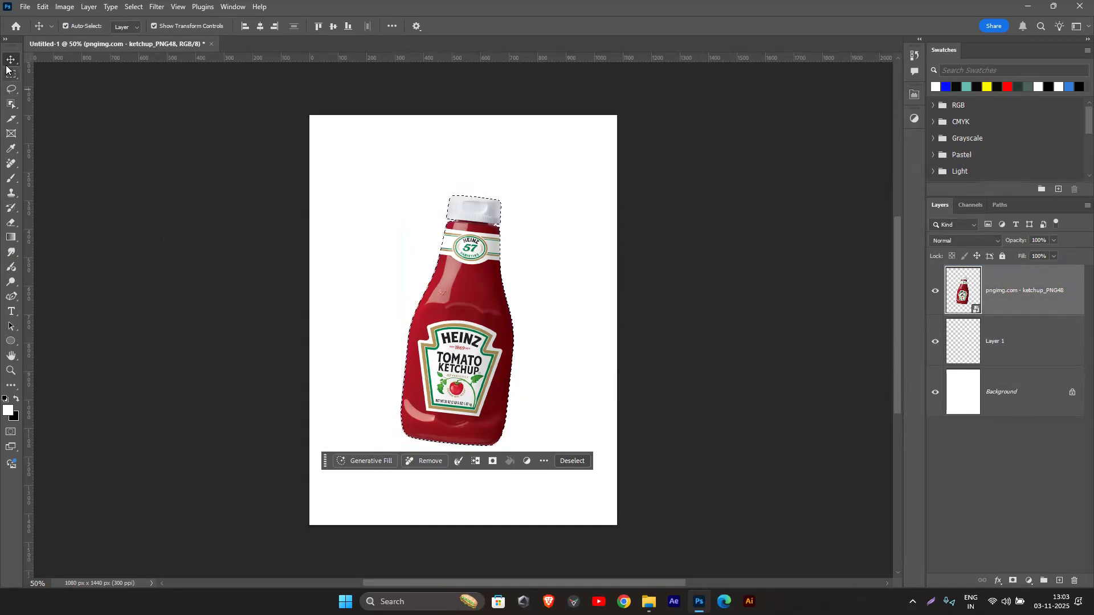
click(13, 109)
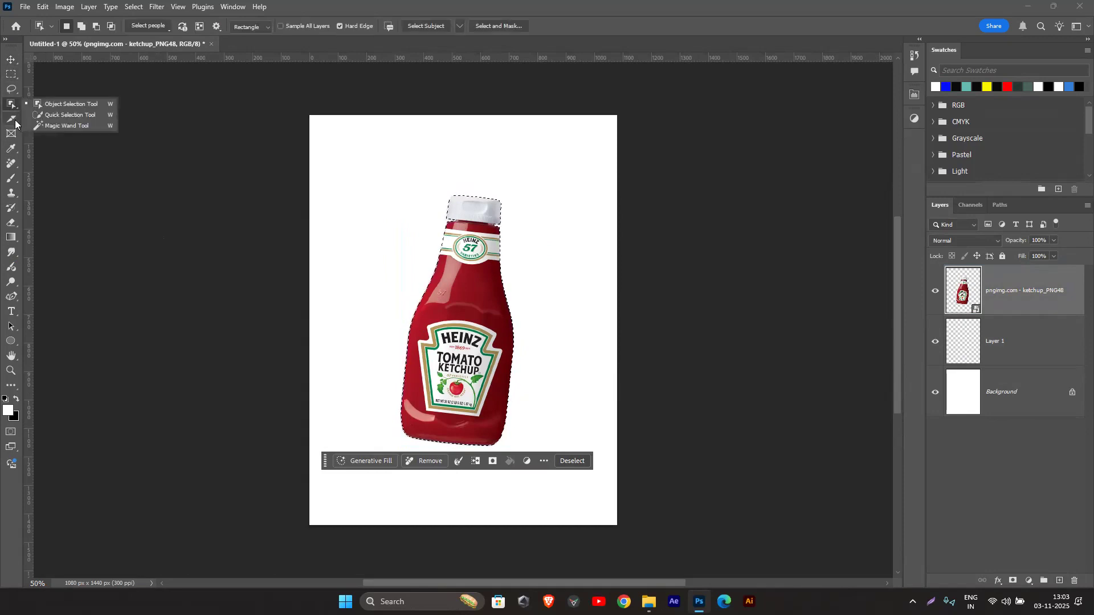
click(10, 119)
click(11, 60)
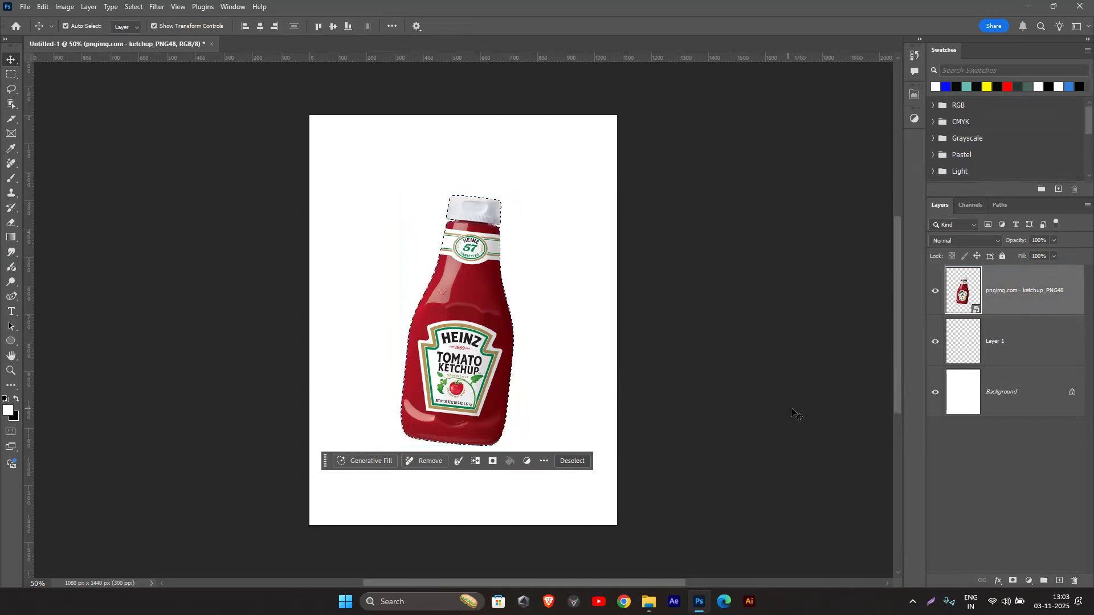
Step: Set the foreground color to black and the background color to white
key(x)
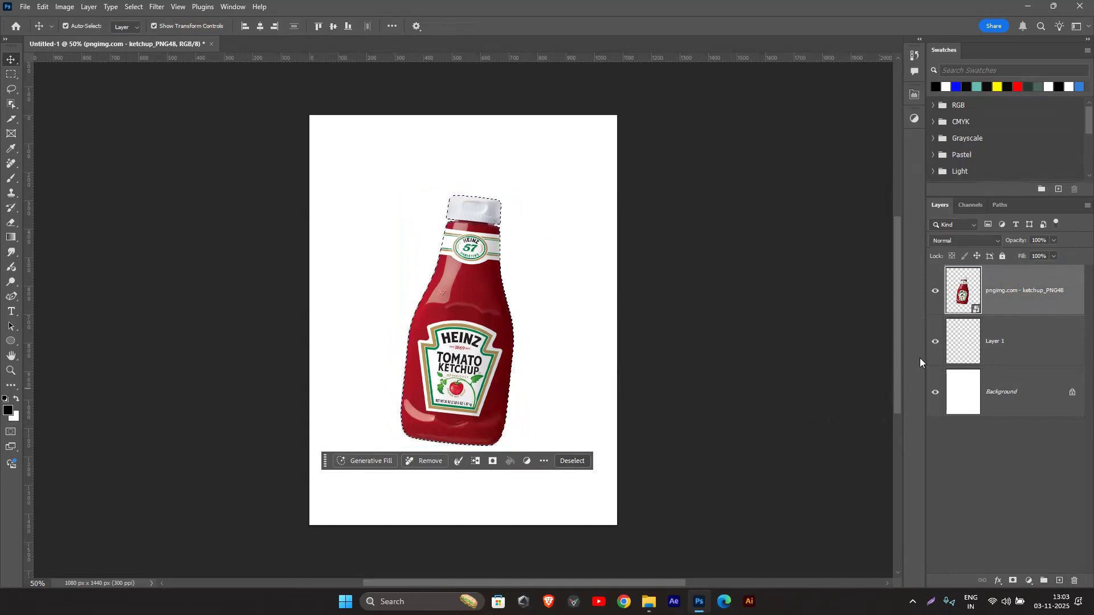
key(d)
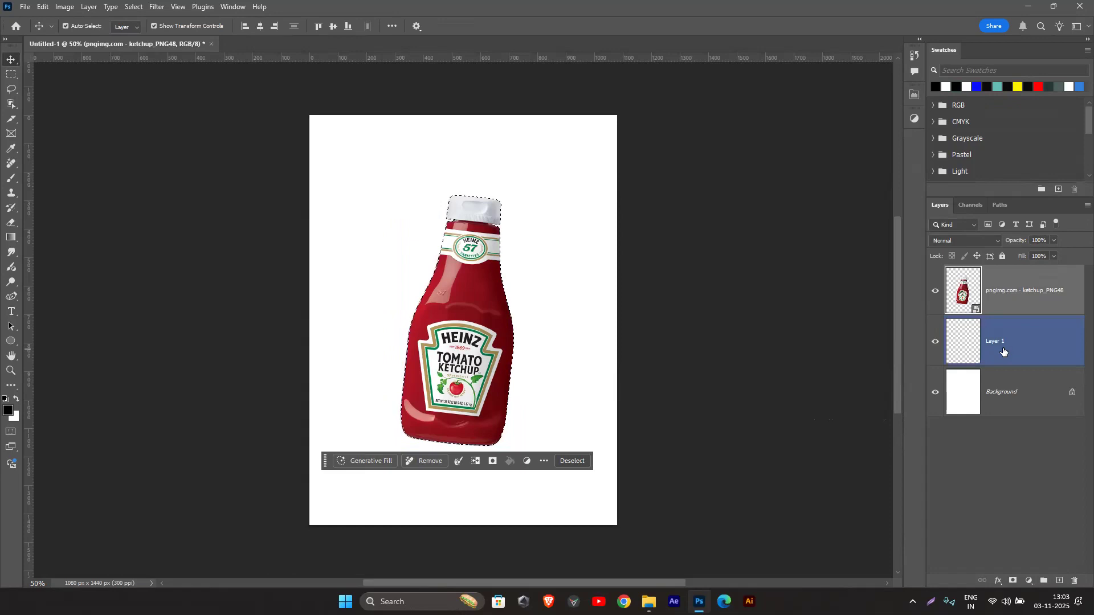
Step: Fill the bottle-shaped selection on Layer 1 with the black foreground color
click(1004, 350)
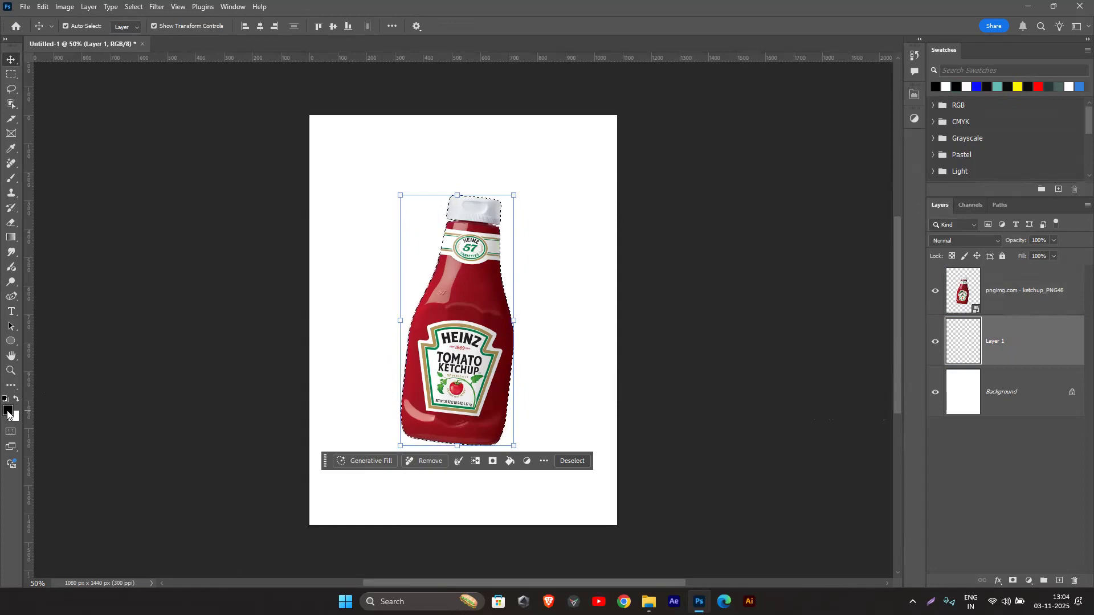
key(alt+BackSpace)
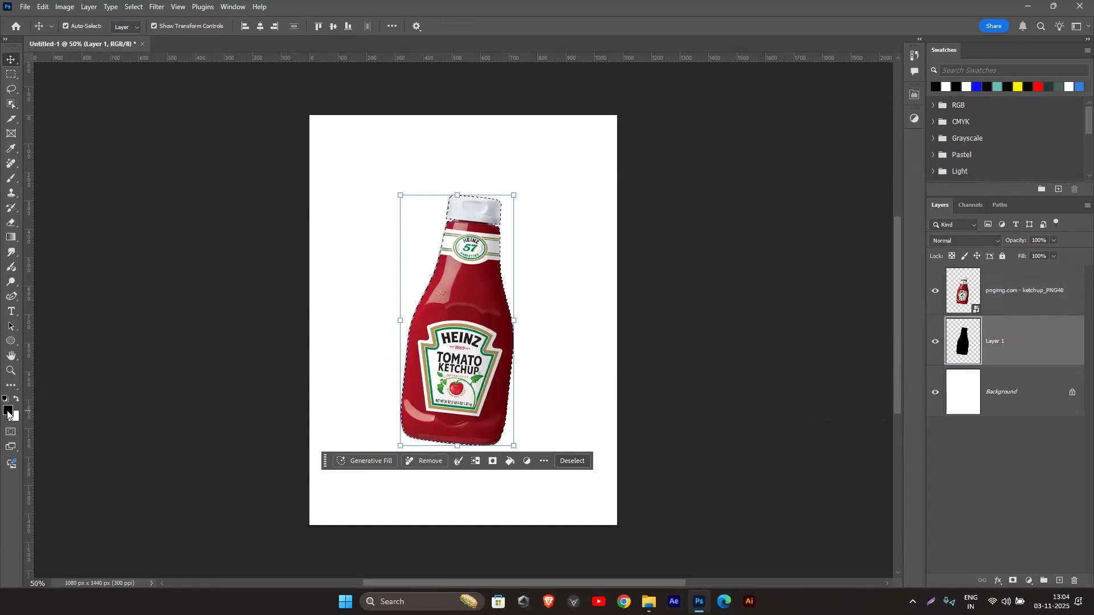
Step: Undo the black fill and delete the empty Layer 1
key(ctrl+z)
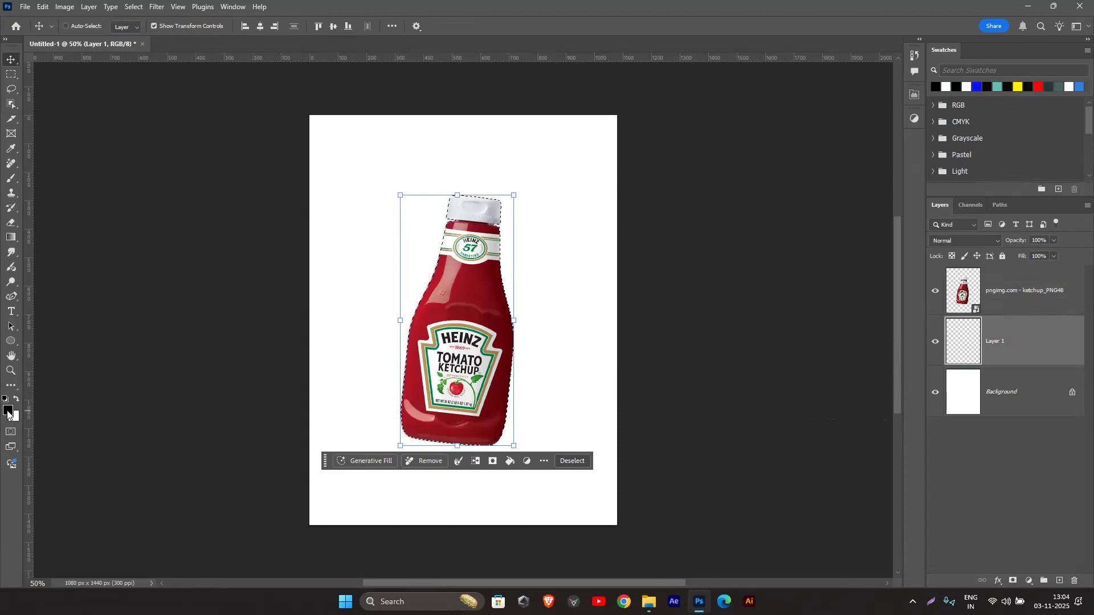
key(ctrl+d)
key(Delete)
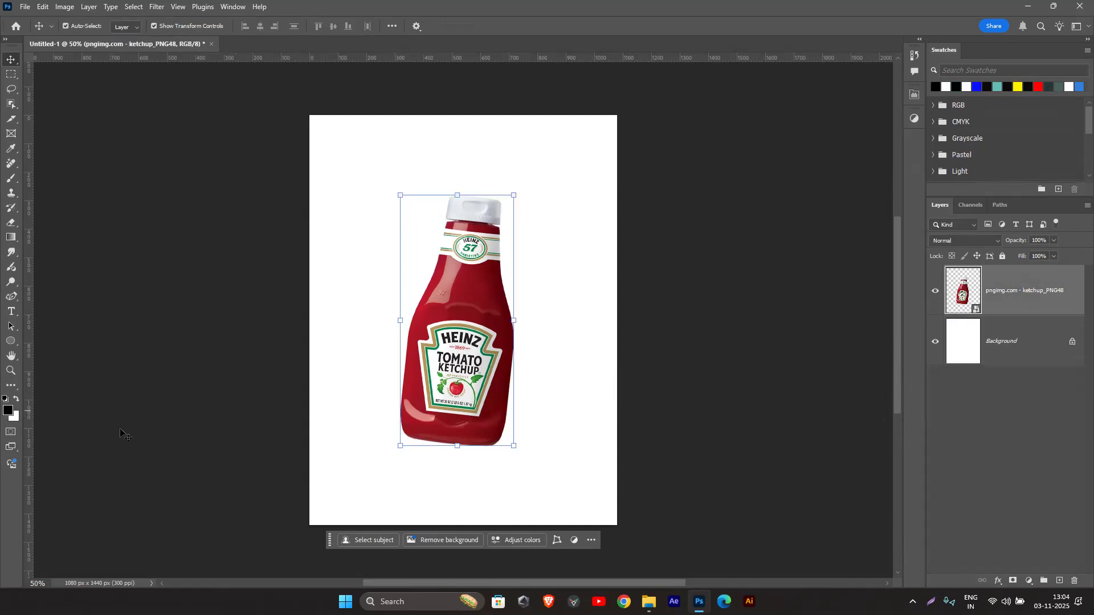
Step: Add an empty layer directly above the Background and load the bottle's outline as a selection on it
click(1052, 354)
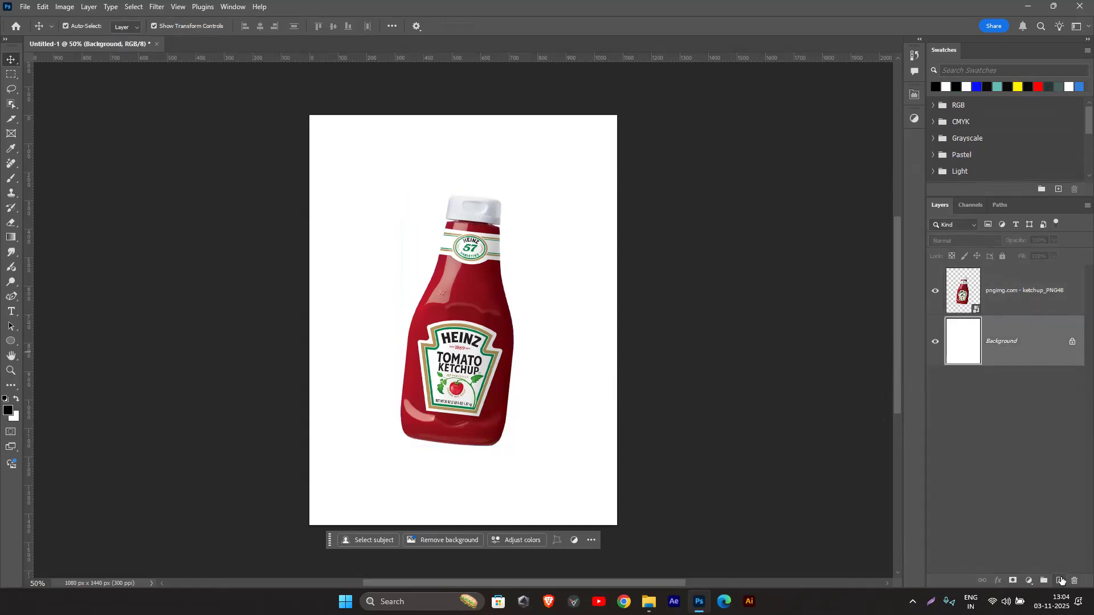
click(1061, 580)
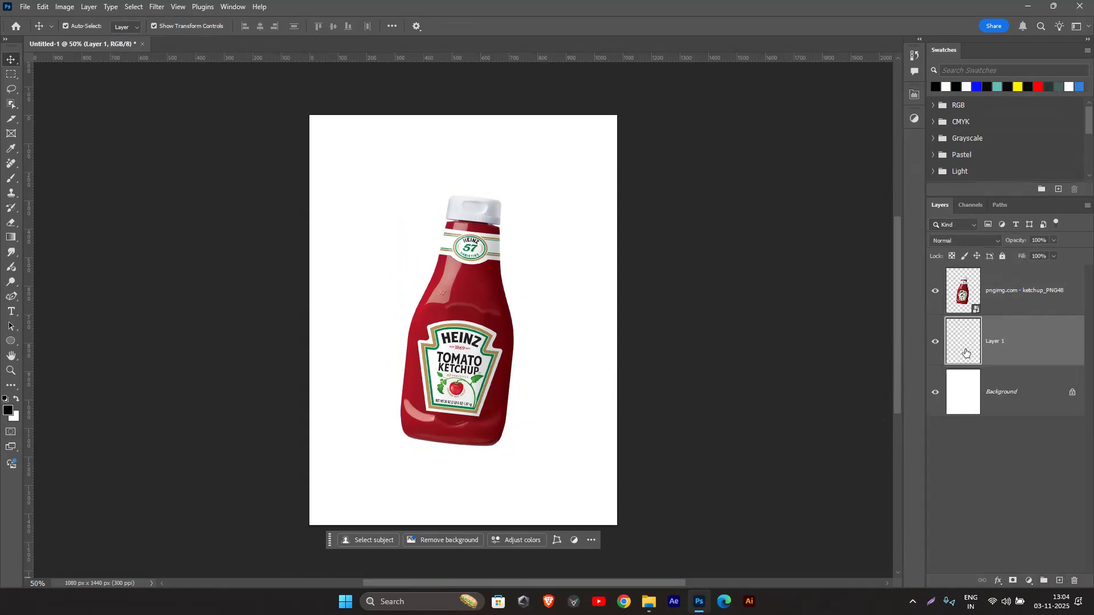
click(965, 302)
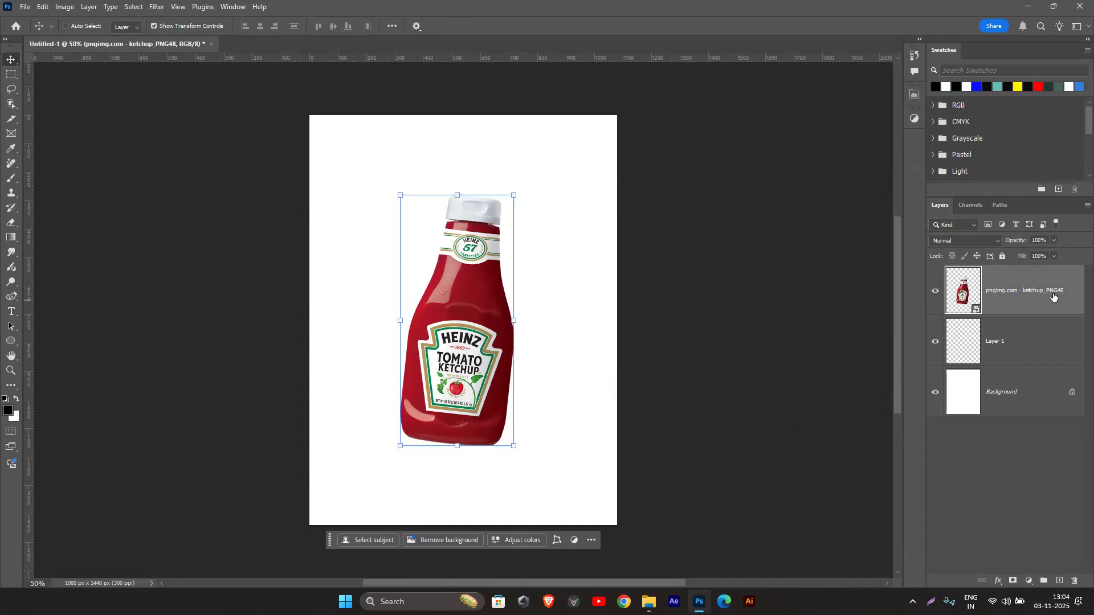
ctrl+click(968, 294)
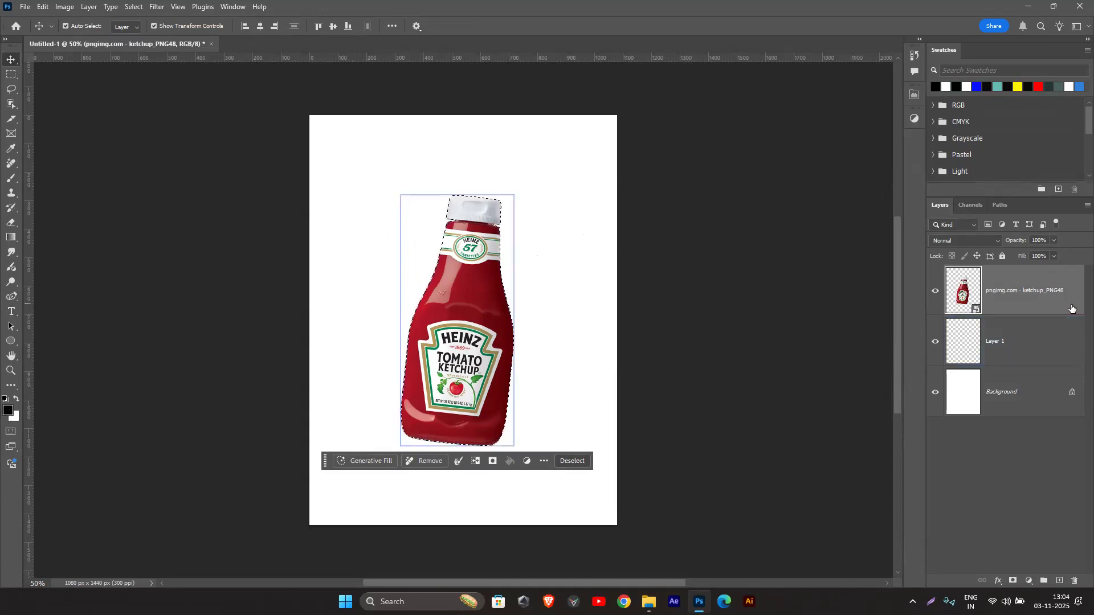
click(1044, 349)
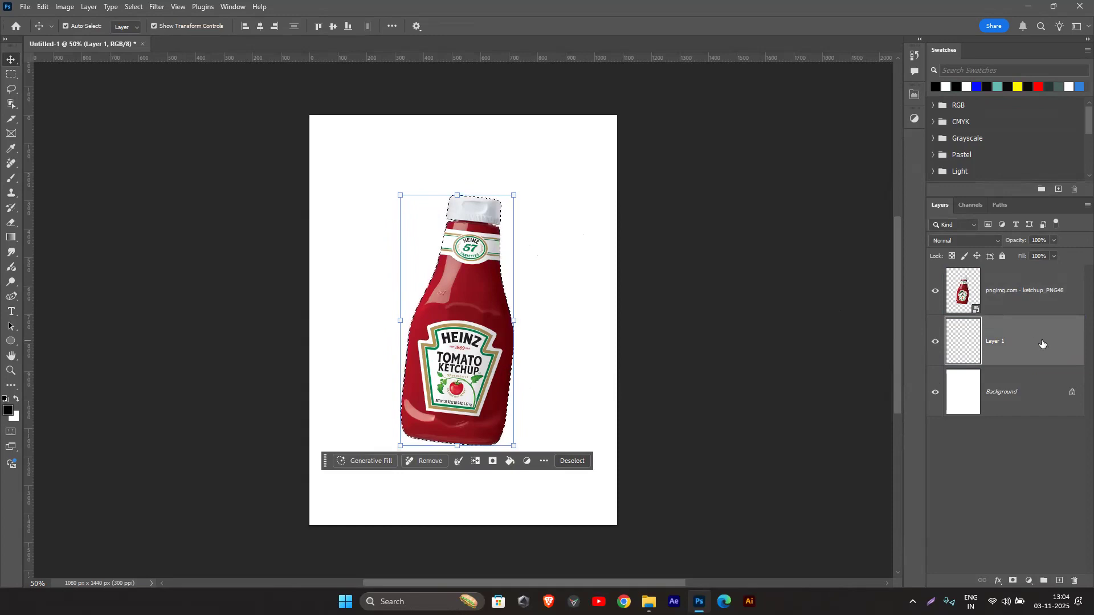
Step: Fill the bottle-shaped selection on Layer 1 with black, clear the selection, and convert the layer to a smart object
key(alt+BackSpace)
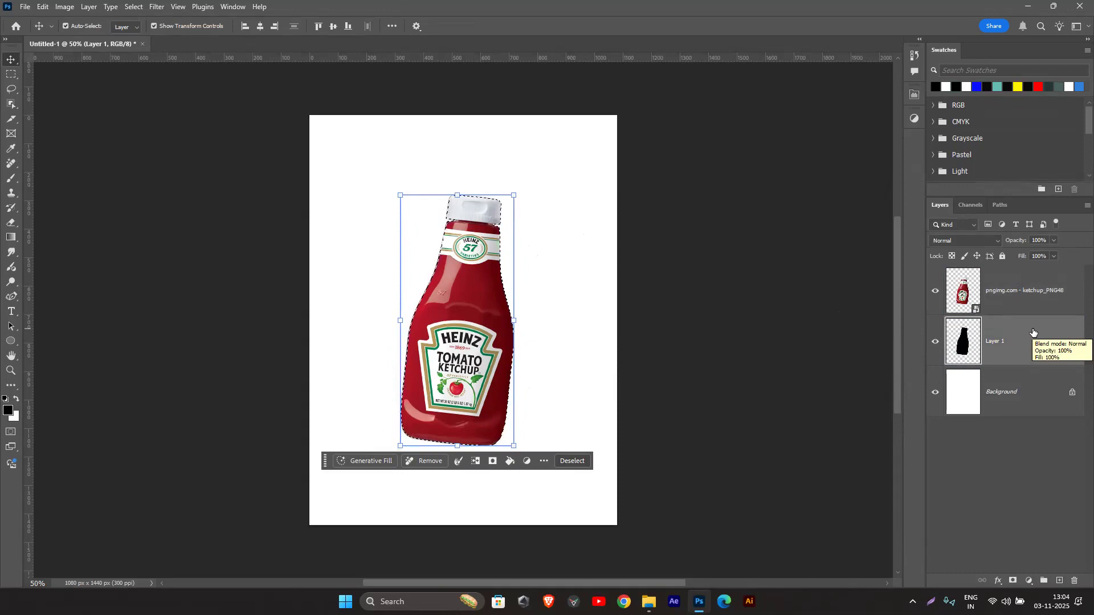
key(ctrl+d)
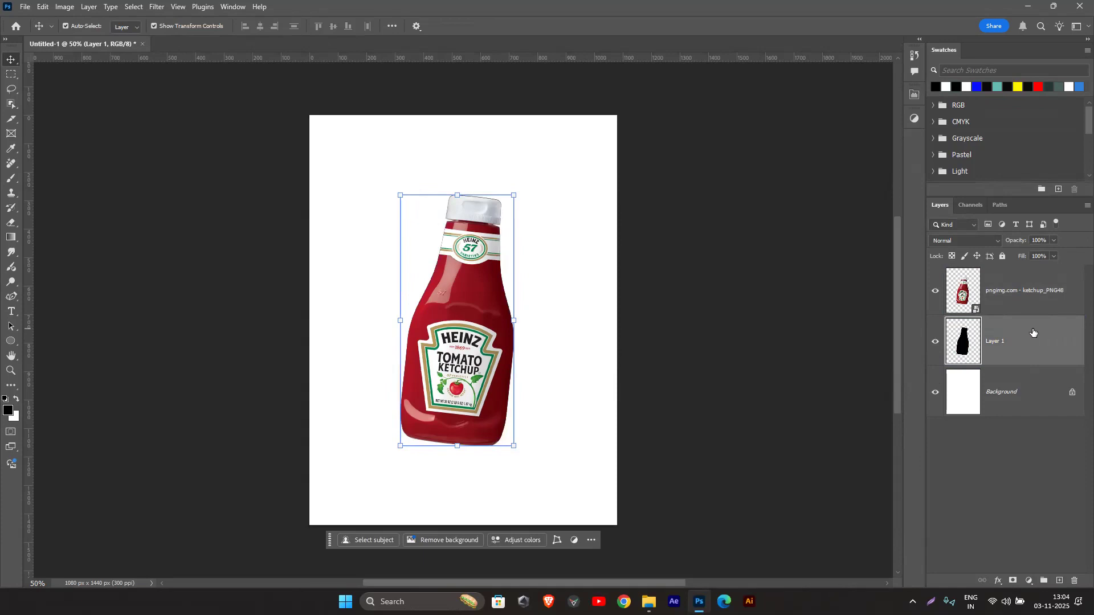
right_click(1031, 362)
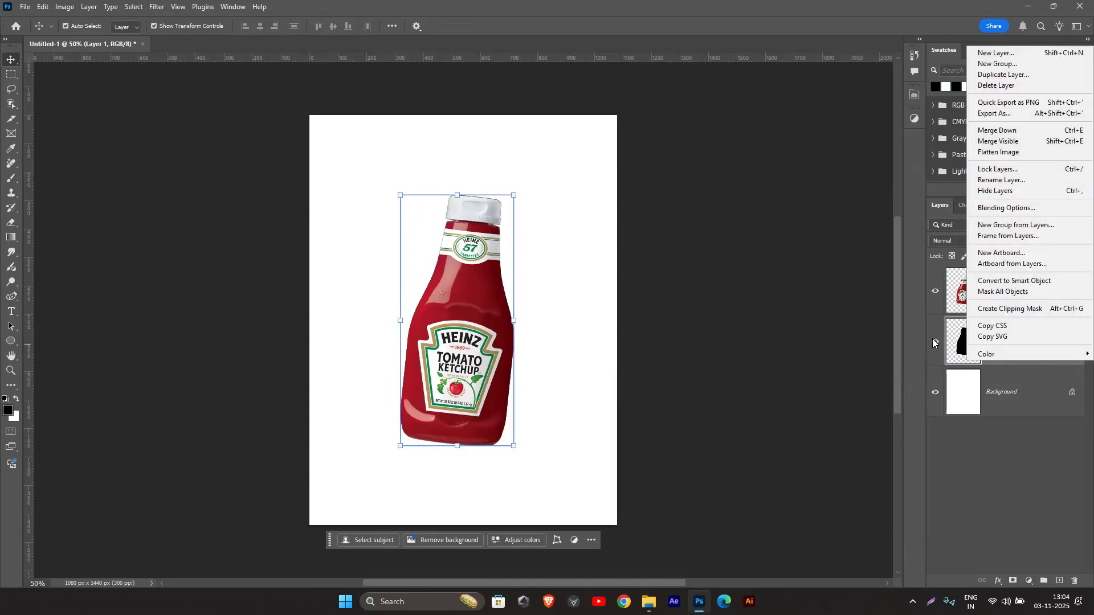
click(951, 347)
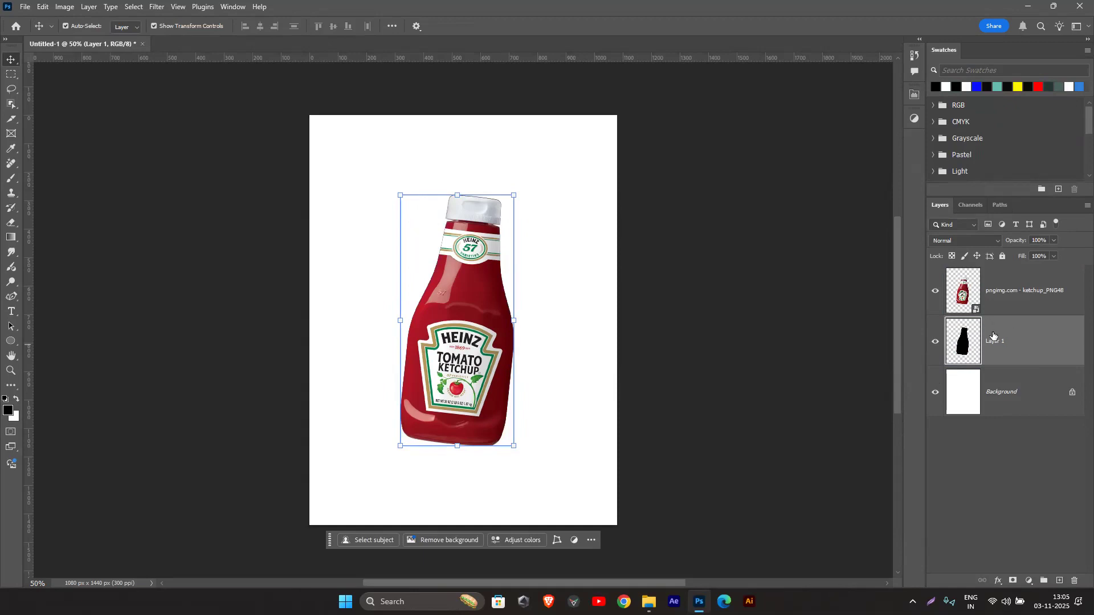
right_click(1026, 339)
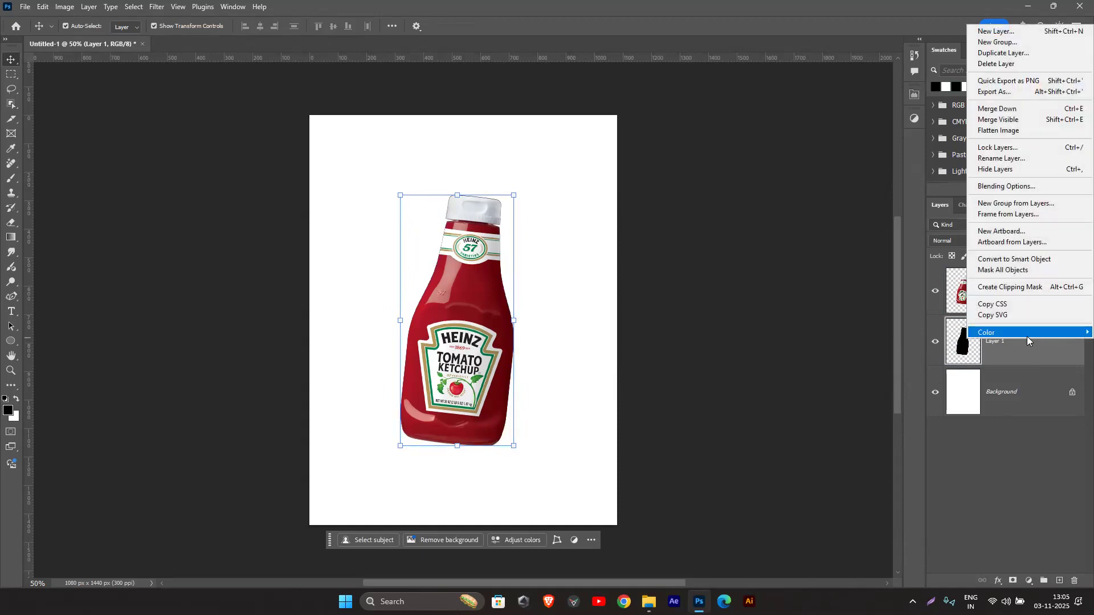
click(1021, 261)
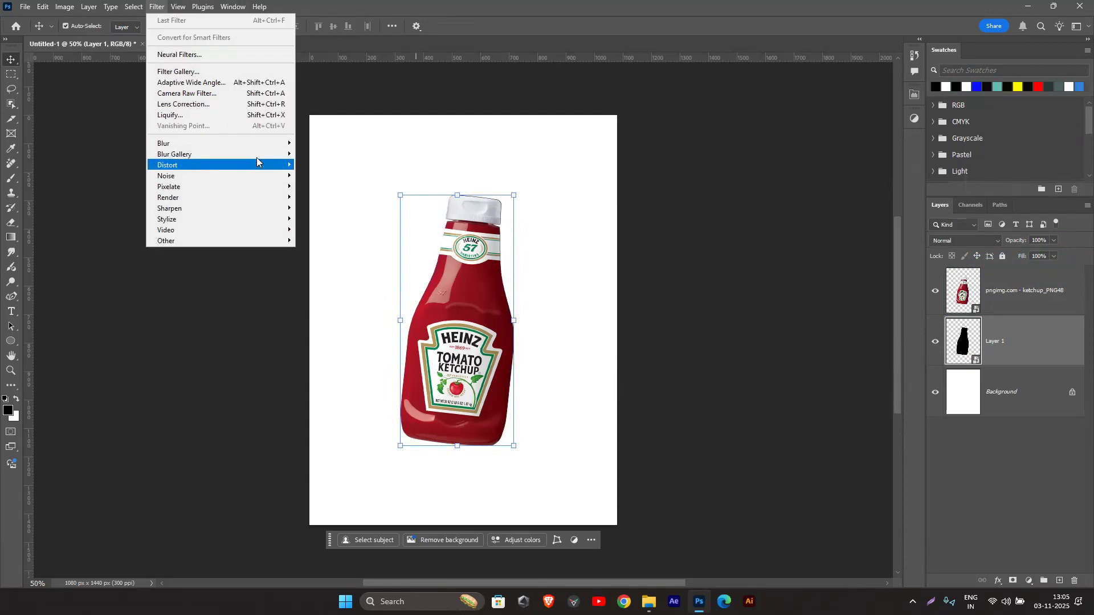
mouse_move(267, 143)
click(340, 187)
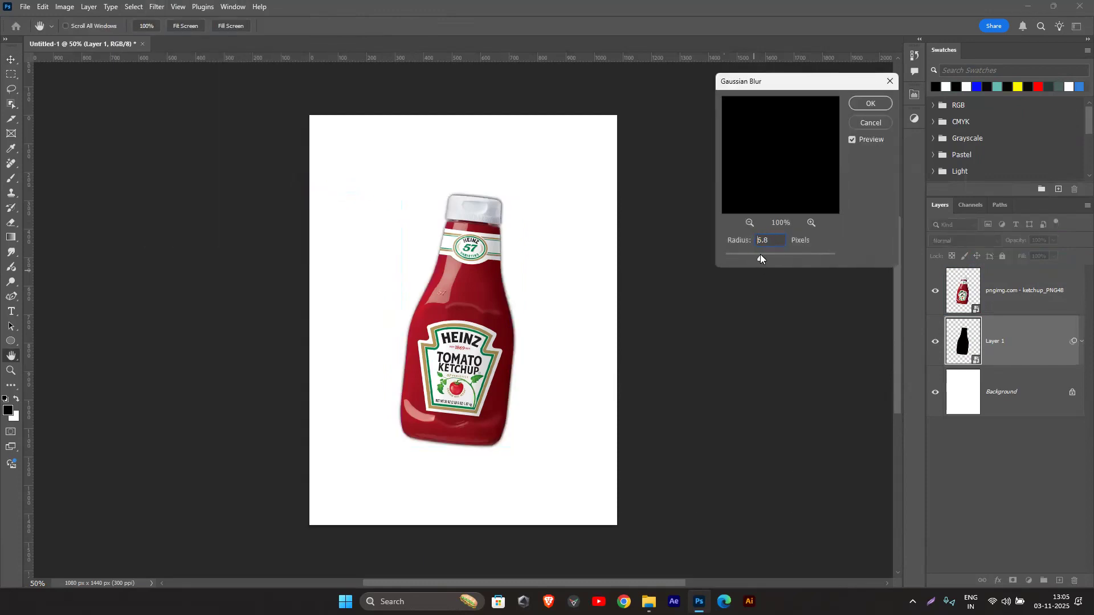
click(871, 125)
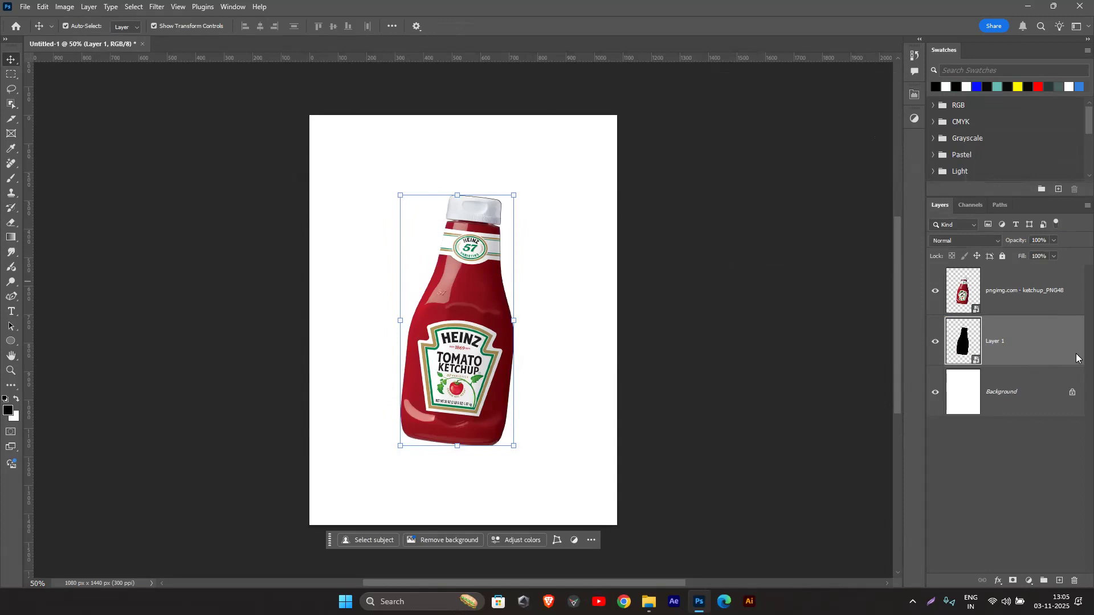
Step: Offset the black silhouette on Layer 1 by 20 px to the right and 20 px down from the bottle
key(shift+Right)
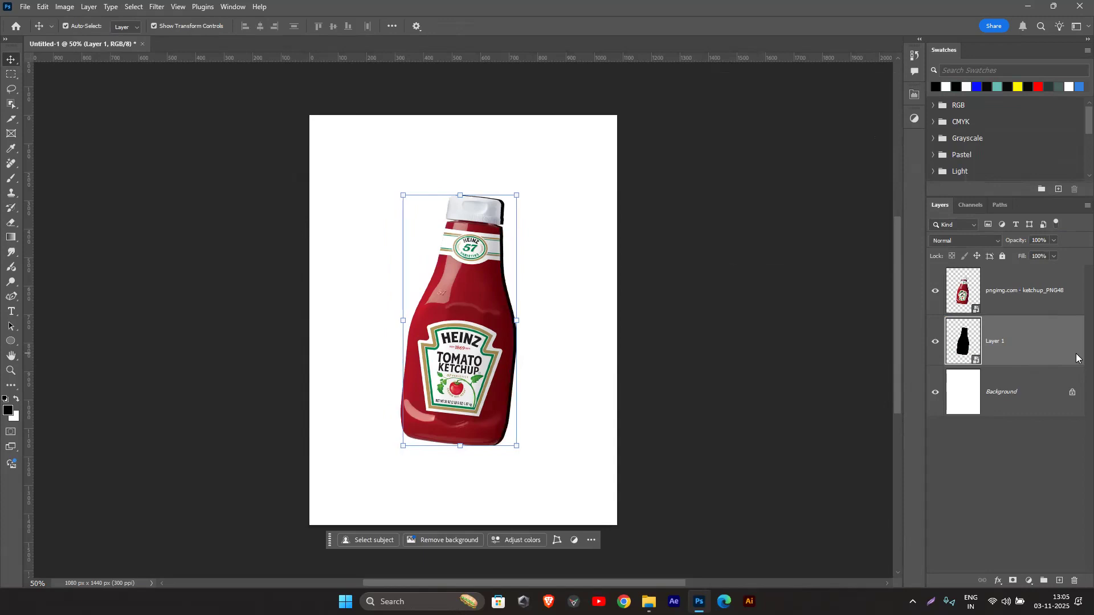
key(shift+Right)
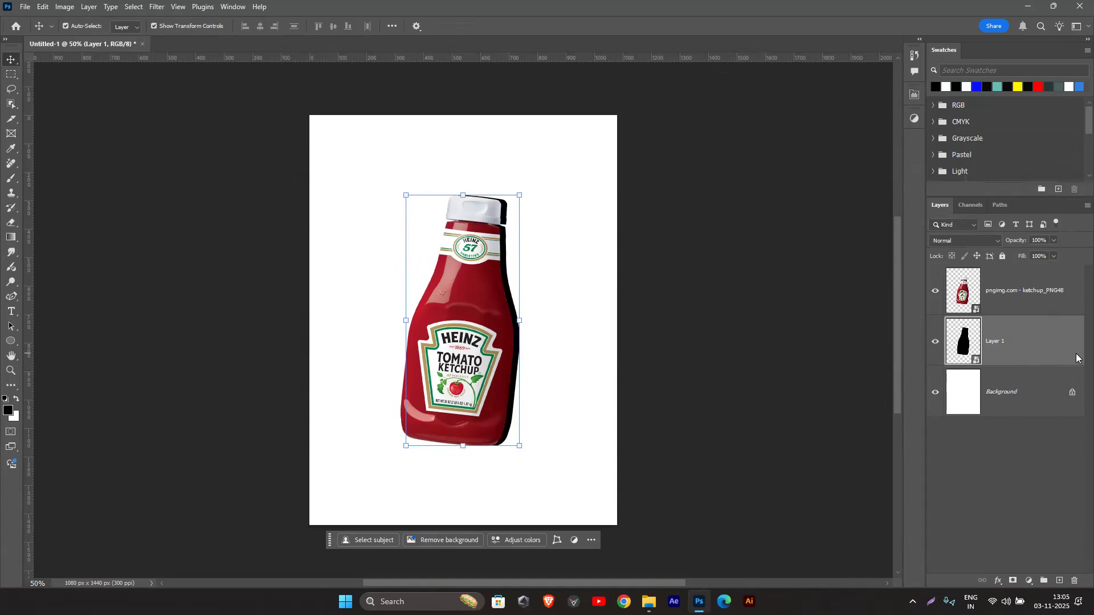
key(shift+Down)
key(shift+Down)
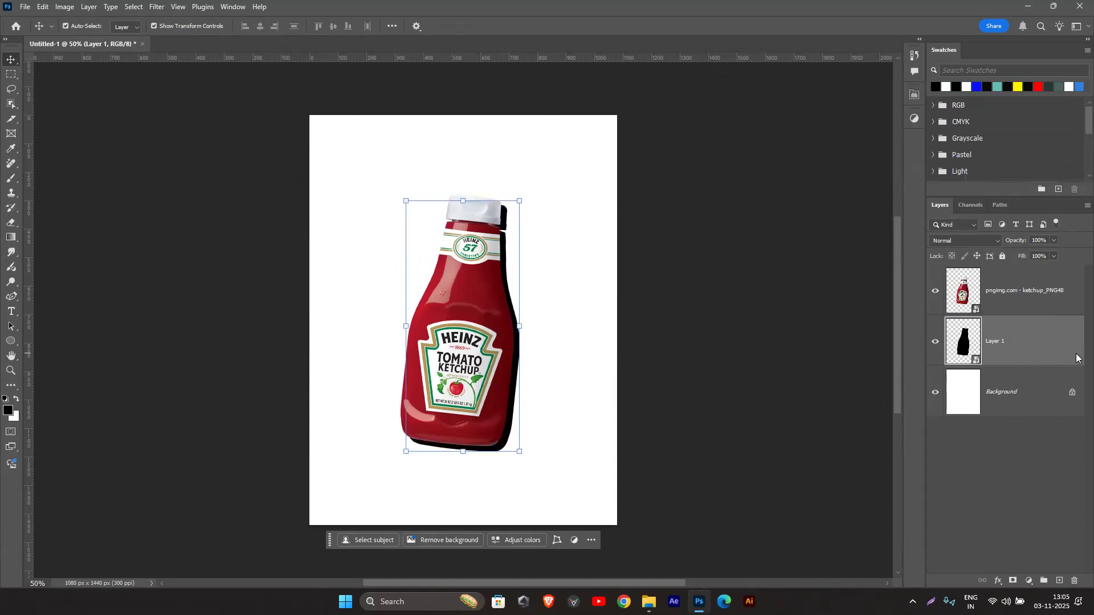
click(679, 164)
Step: Apply a Gaussian Blur with a radius of about 12.5 pixels to the black silhouette on Layer 1
click(1048, 331)
click(157, 7)
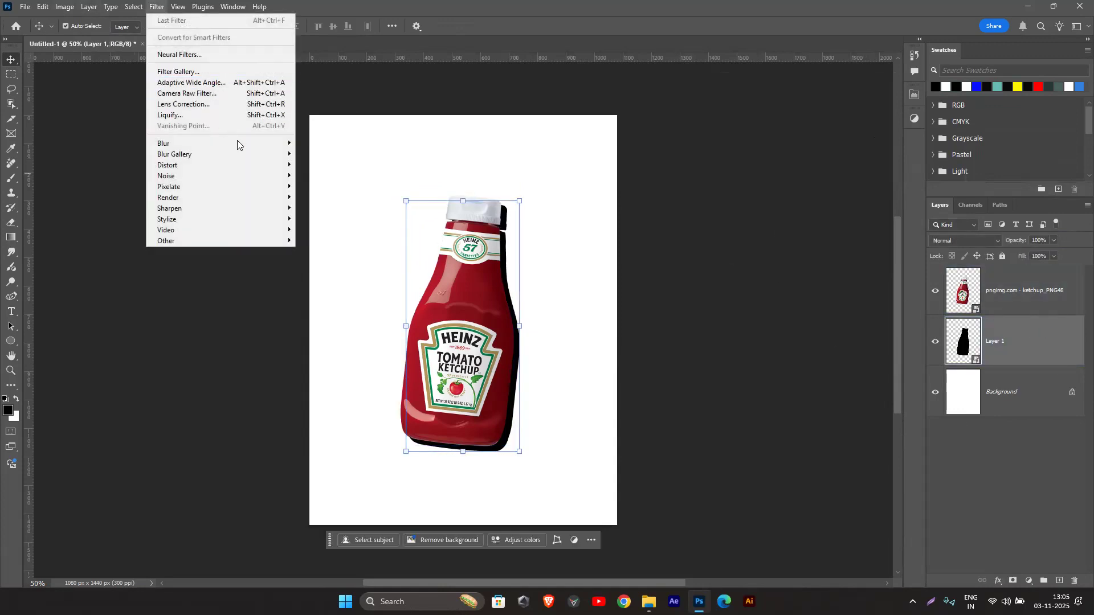
mouse_move(245, 146)
click(345, 186)
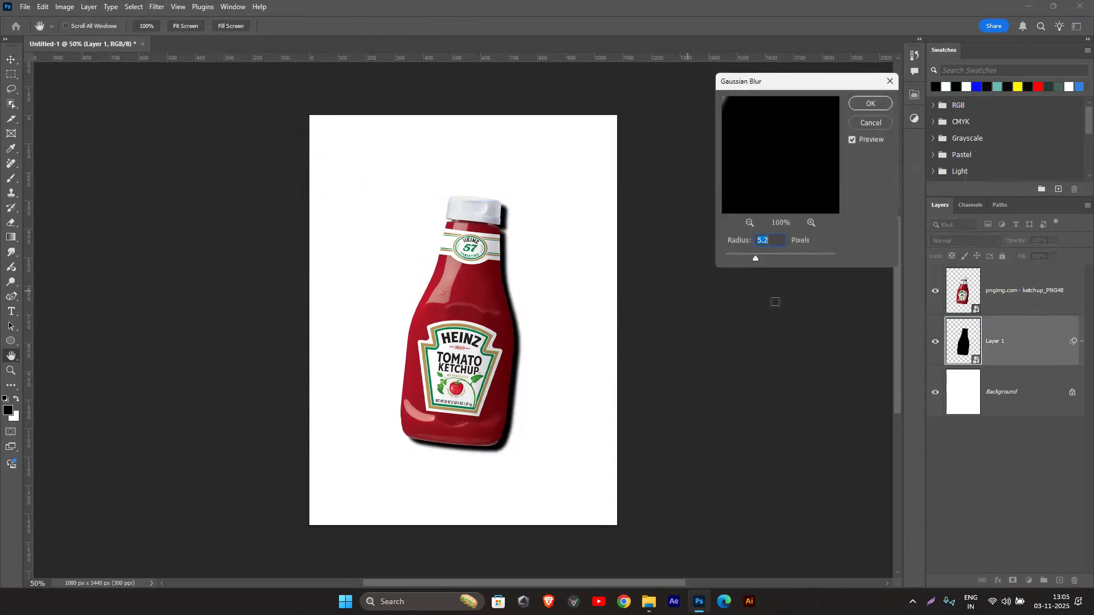
drag(763, 256, 770, 260)
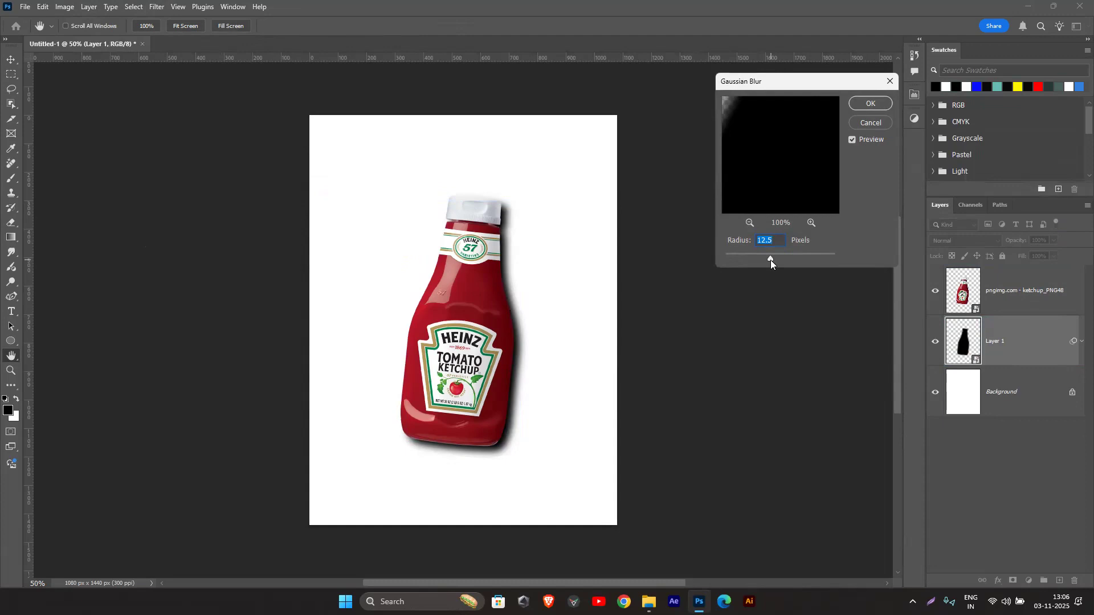
drag(771, 260, 772, 261)
click(859, 108)
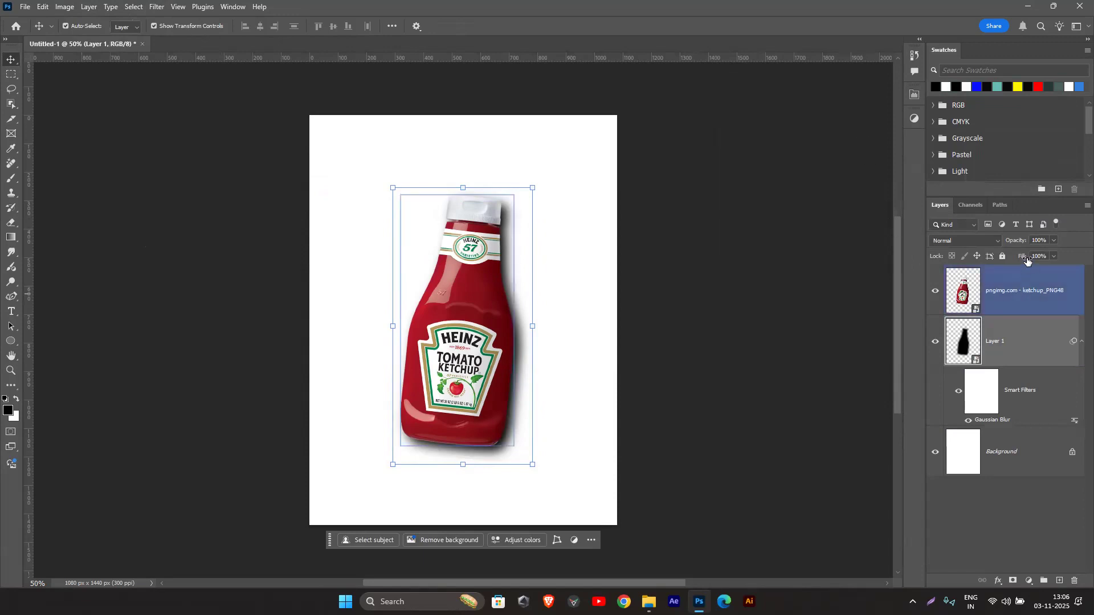
Step: Reduce the shadow layer's opacity to 61% and shift the shadow slightly further right and down from the bottle
drag(1020, 241, 997, 243)
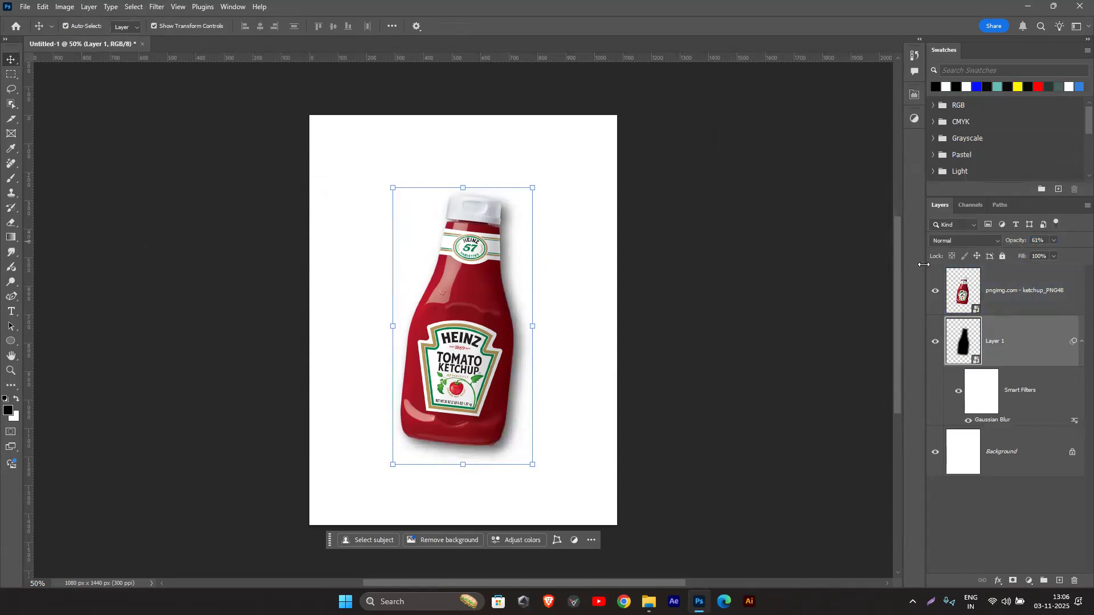
drag(522, 401, 527, 364)
drag(520, 317, 528, 323)
click(688, 285)
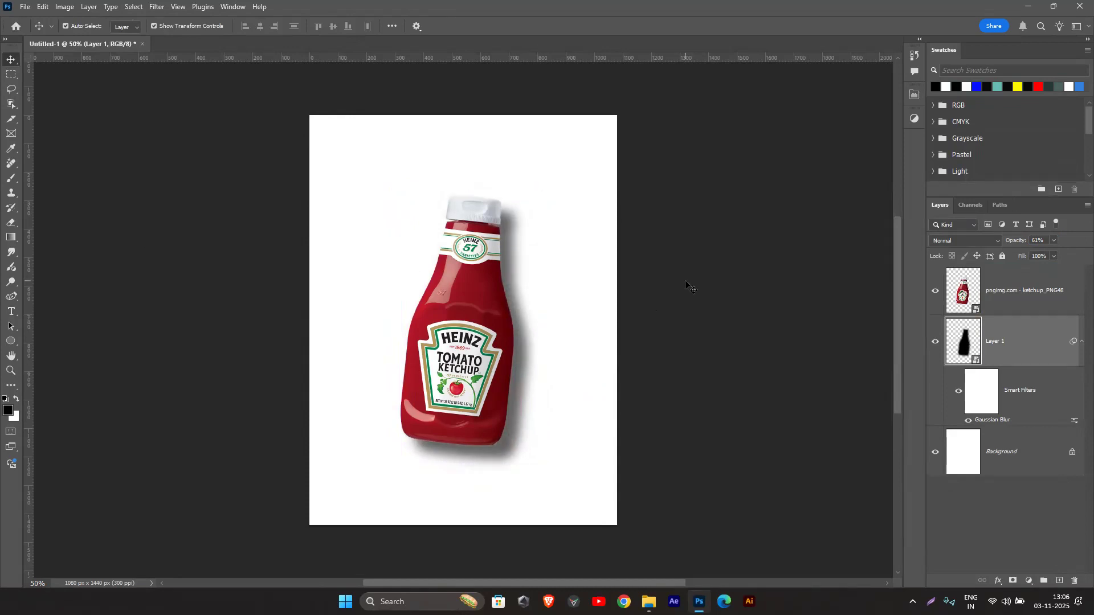
Step: Lower the opacity of the shadow on Layer 1 to 52%
click(1022, 334)
drag(1019, 240, 1008, 245)
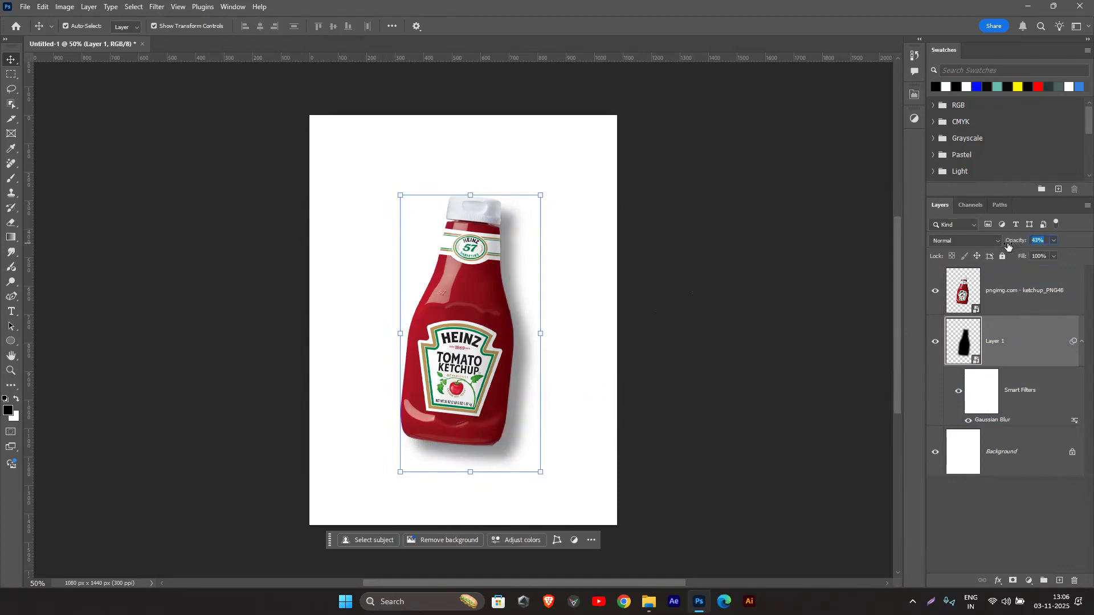
click(695, 226)
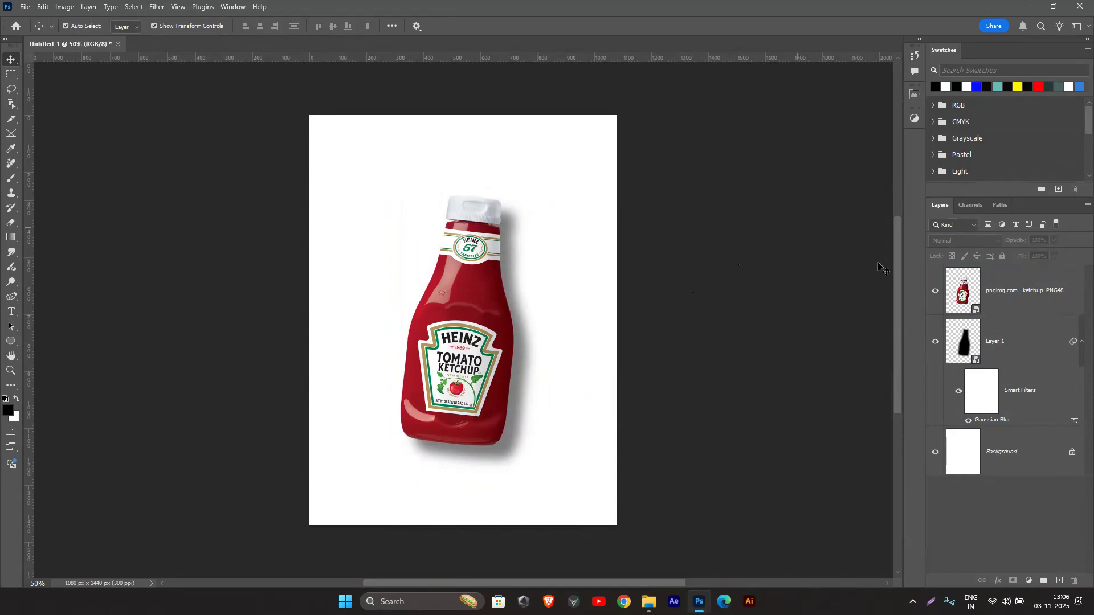
Step: Duplicate the blurred shadow layer, Layer 1
click(1002, 298)
click(1013, 353)
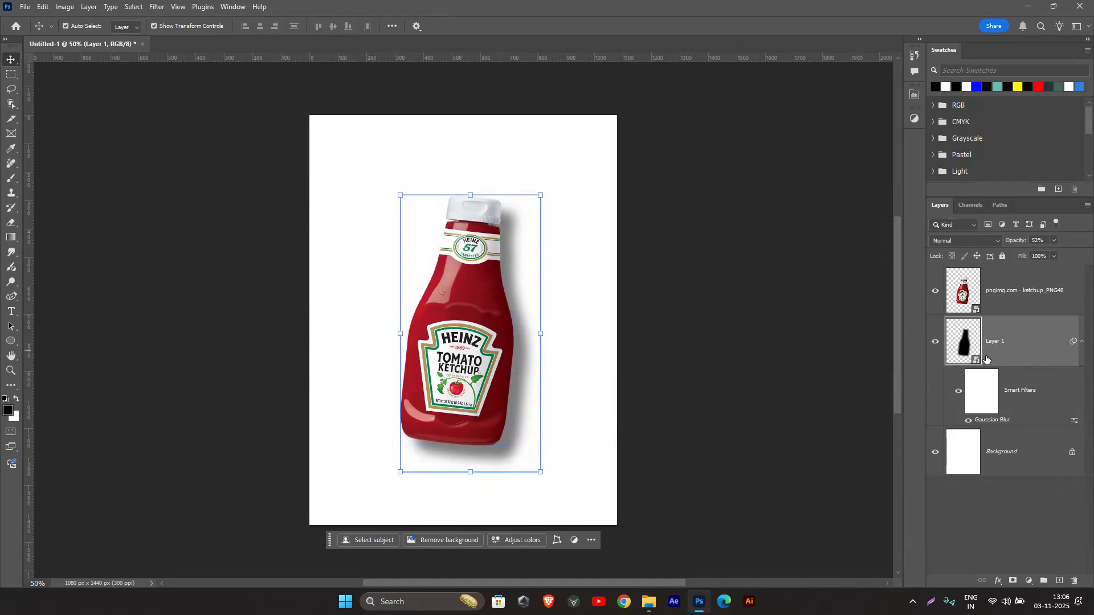
key(ctrl+j)
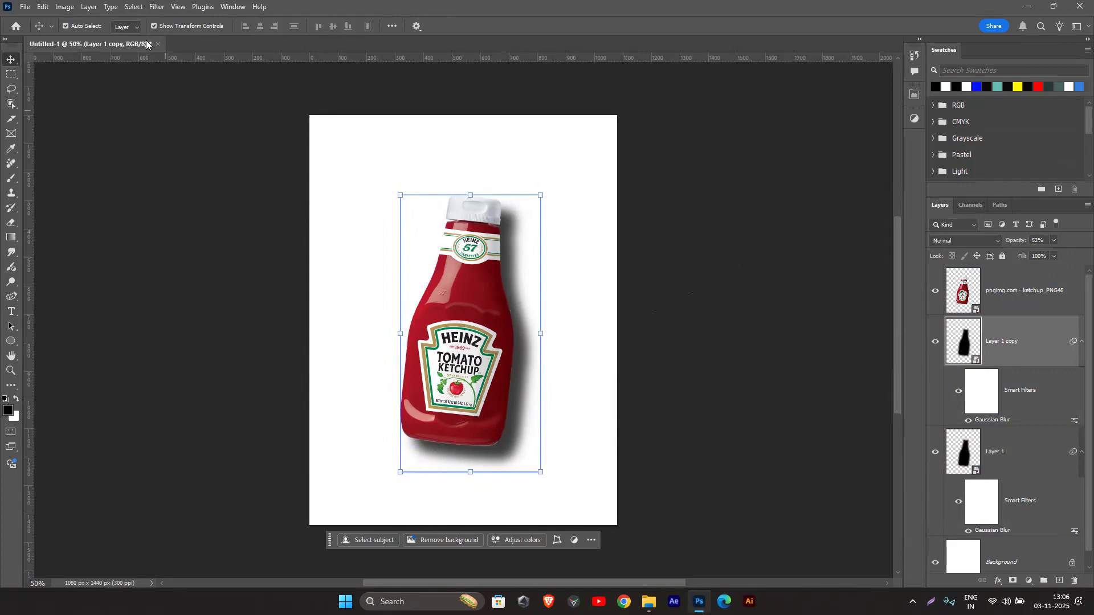
Step: Remove the Gaussian Blur smart filter from the duplicated shadow layer, keeping it on the original
click(157, 7)
click(158, 7)
drag(987, 422, 1075, 580)
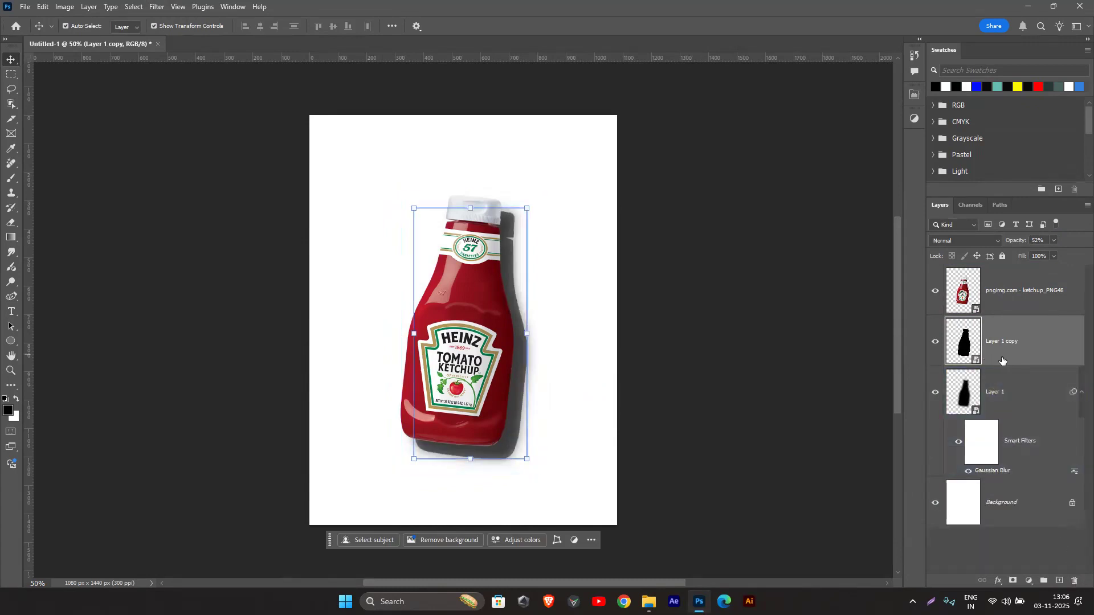
key(ctrl+z)
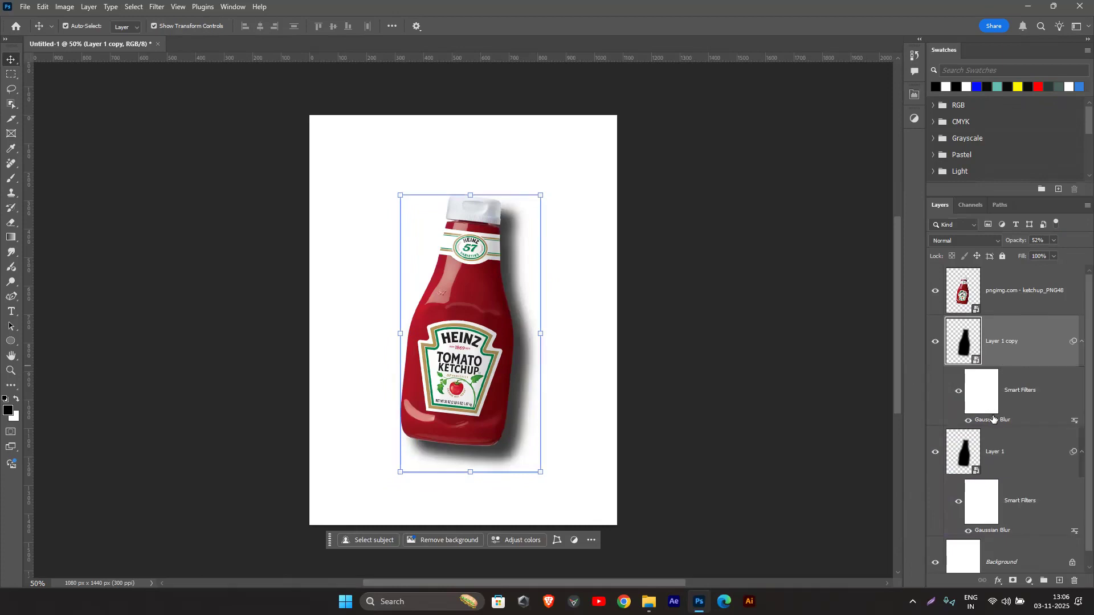
drag(991, 420, 1073, 580)
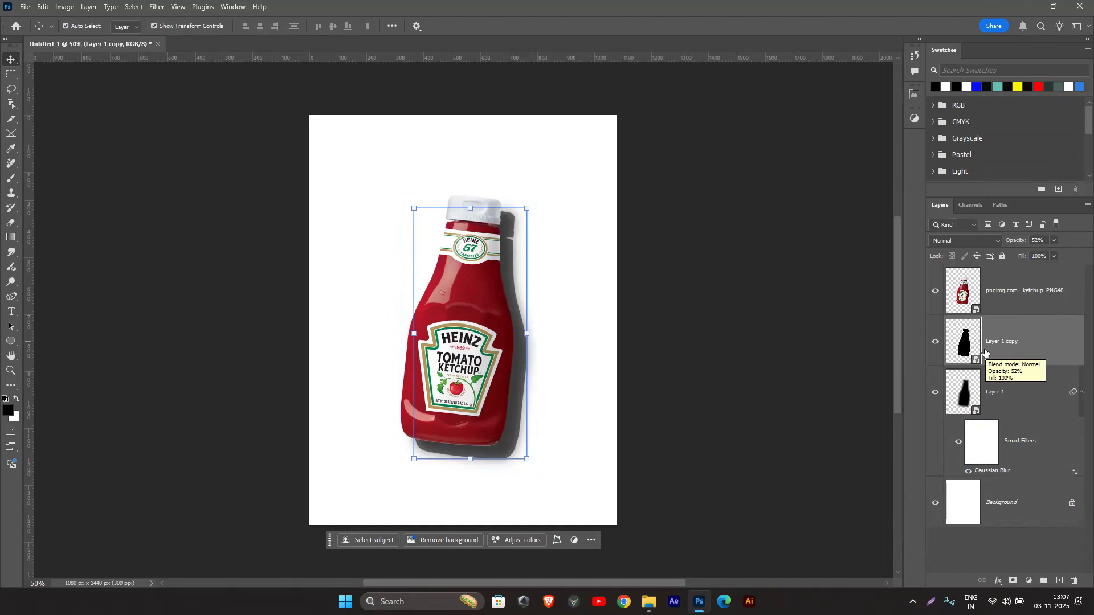
Step: Start a Path Blur on the duplicated shadow layer and extend the blur path from the bottle's middle rightward past the shadow
click(154, 5)
mouse_move(220, 159)
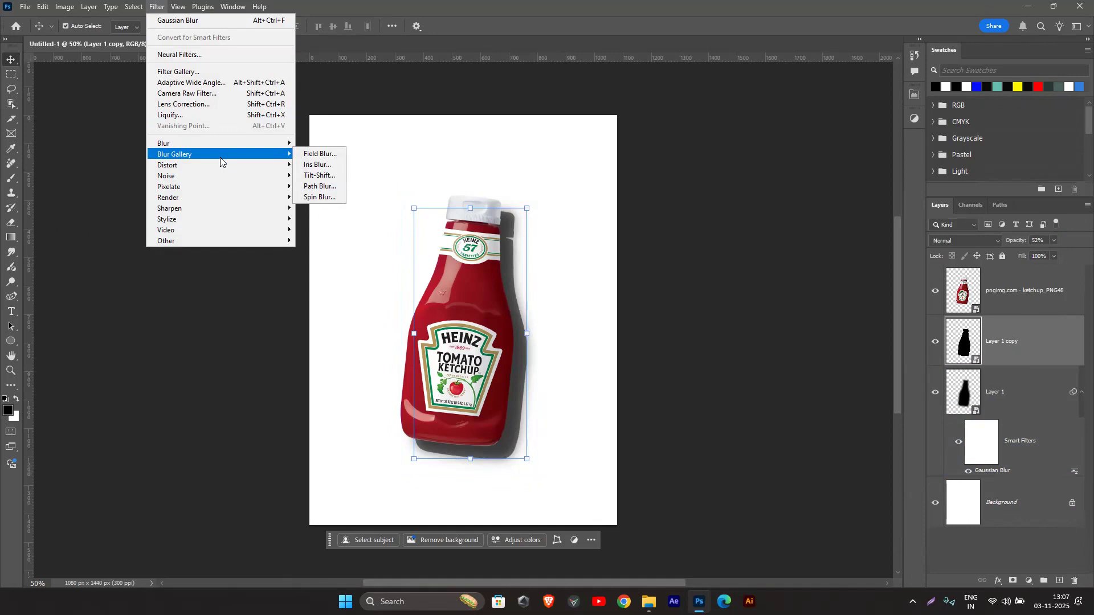
click(325, 187)
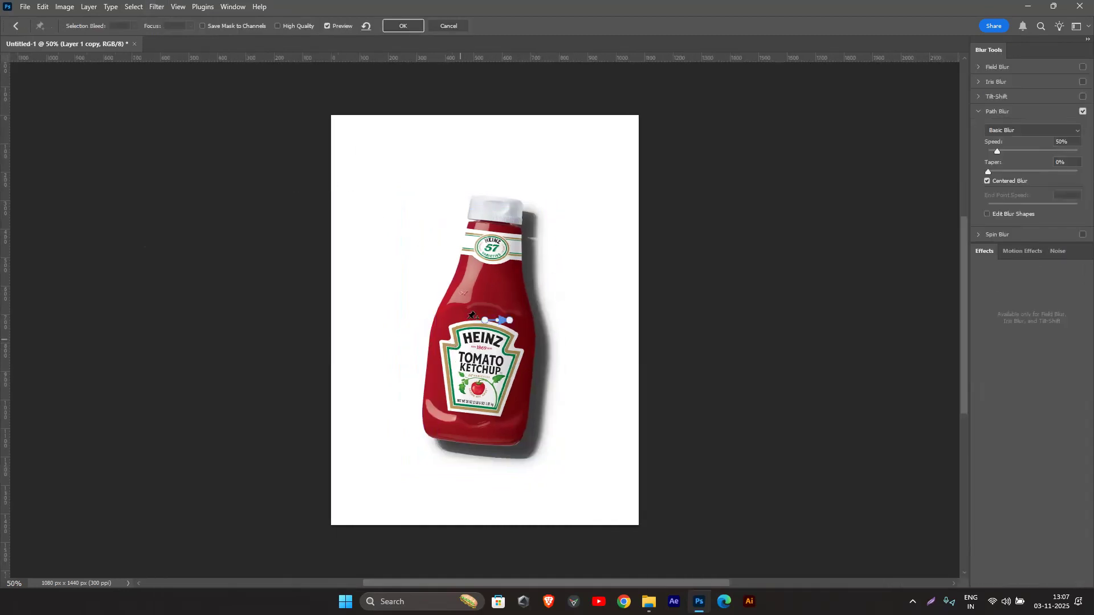
click(509, 321)
drag(561, 338, 598, 334)
Step: Turn off Centered Blur and set the path blur's Speed to 118%, Taper to 5% and End Point Speed to 43 px
click(987, 182)
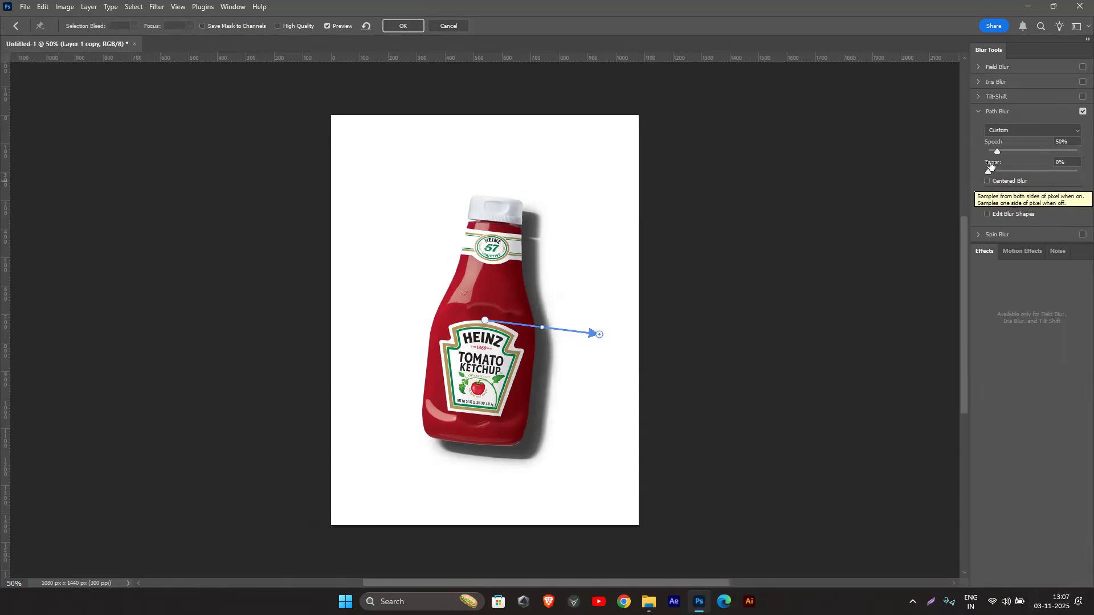
mouse_move(997, 152)
mouse_down()
mouse_move(1018, 154)
mouse_move(997, 172)
mouse_up()
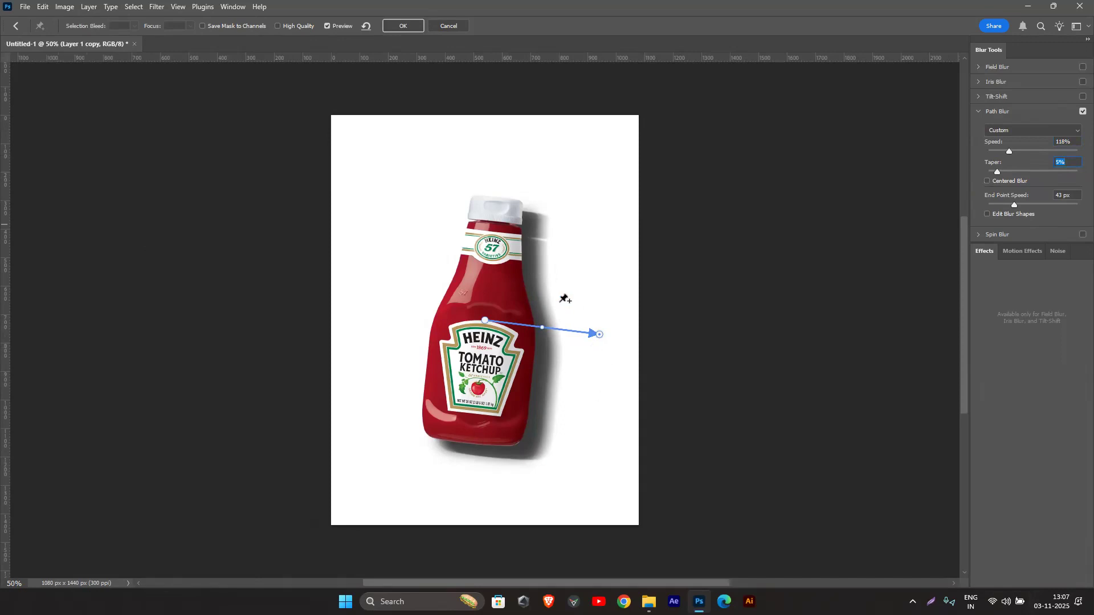
Step: Try a second, spiral-shaped blur path winding around the bottle's cap and neck, and delete it
click(465, 195)
click(400, 222)
click(399, 279)
click(544, 242)
click(559, 183)
click(450, 138)
click(368, 191)
click(380, 323)
click(418, 364)
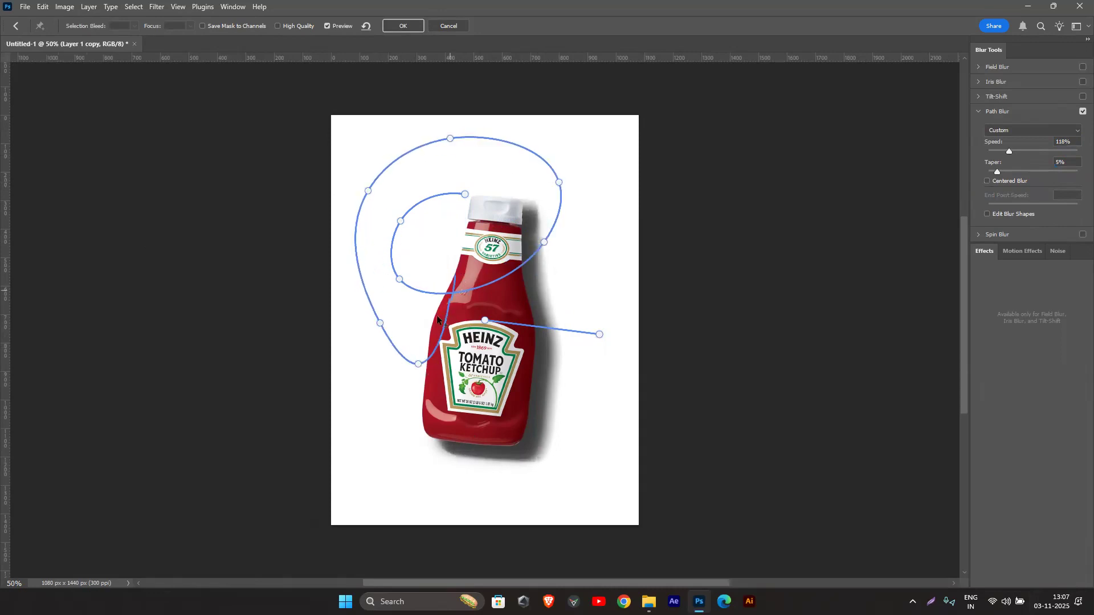
double_click(386, 429)
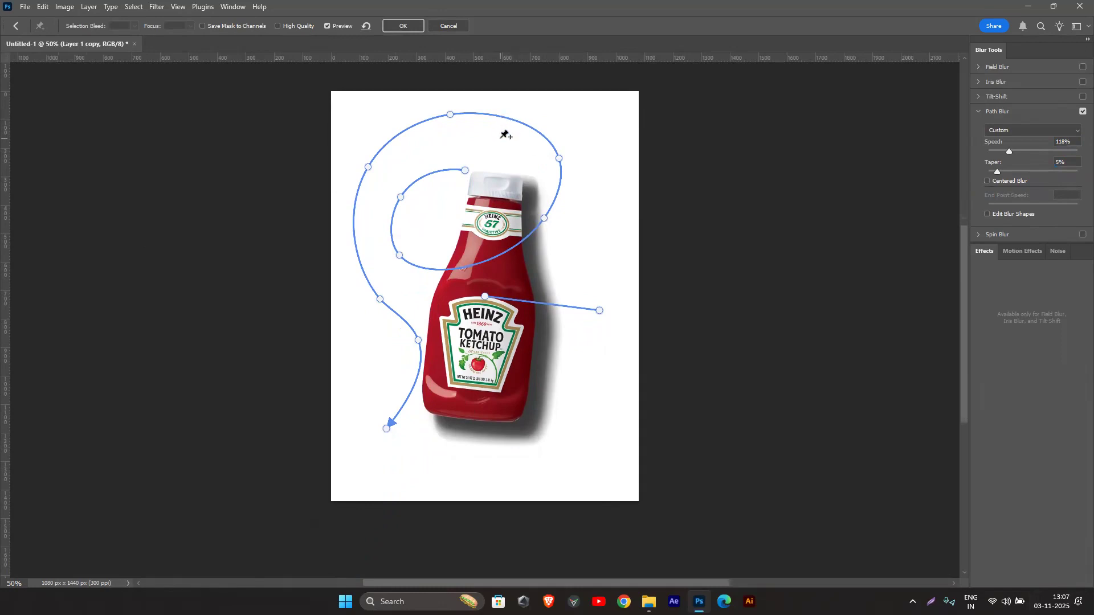
key(Delete)
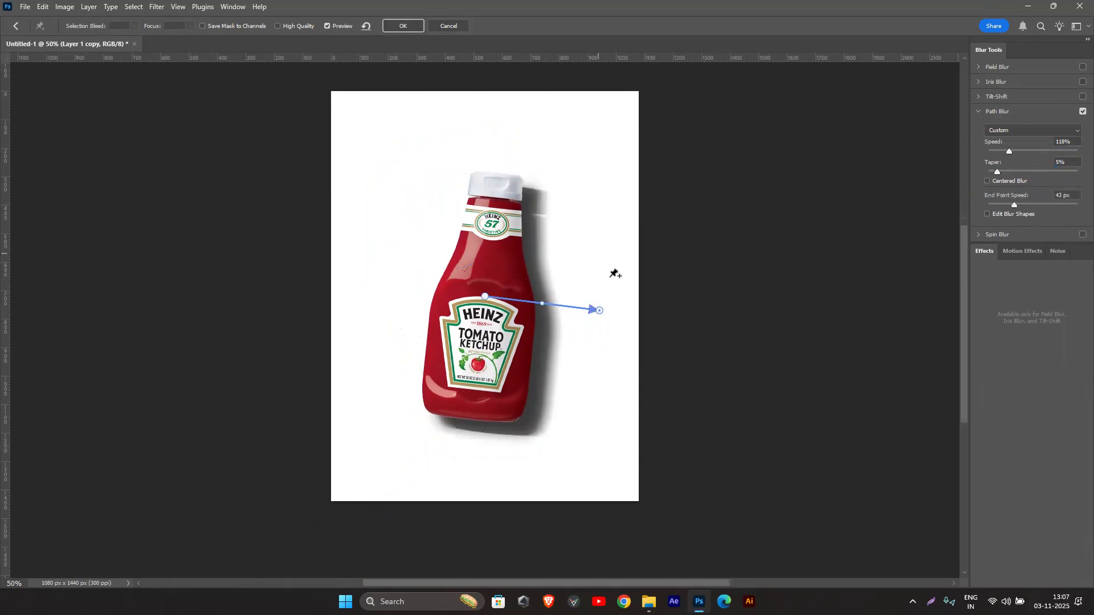
Step: Try a looping blur path that zigzags across the bottle's body and its shadow, and delete it
click(436, 231)
click(439, 181)
click(369, 256)
click(458, 331)
click(394, 435)
click(468, 432)
click(553, 375)
click(355, 263)
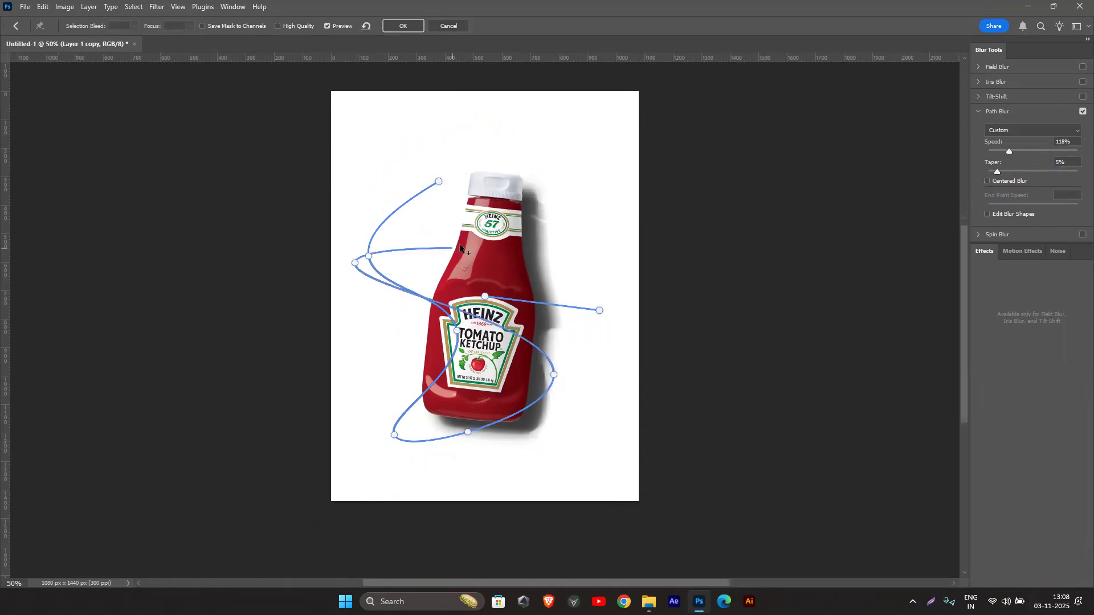
click(598, 309)
click(597, 330)
click(549, 342)
click(586, 344)
click(613, 313)
click(556, 301)
click(518, 320)
click(477, 309)
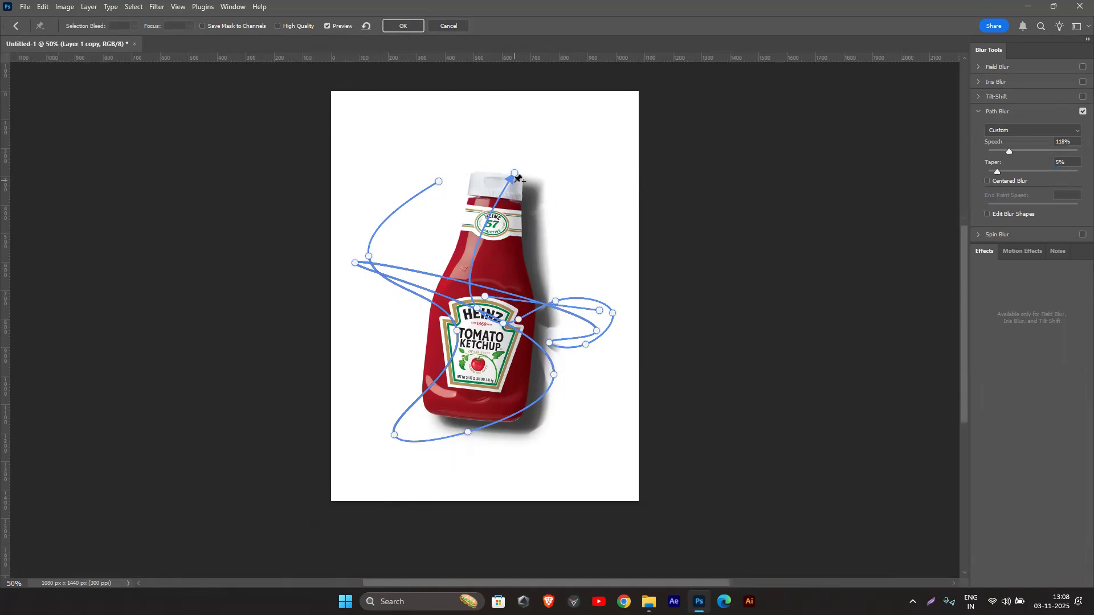
key(Delete)
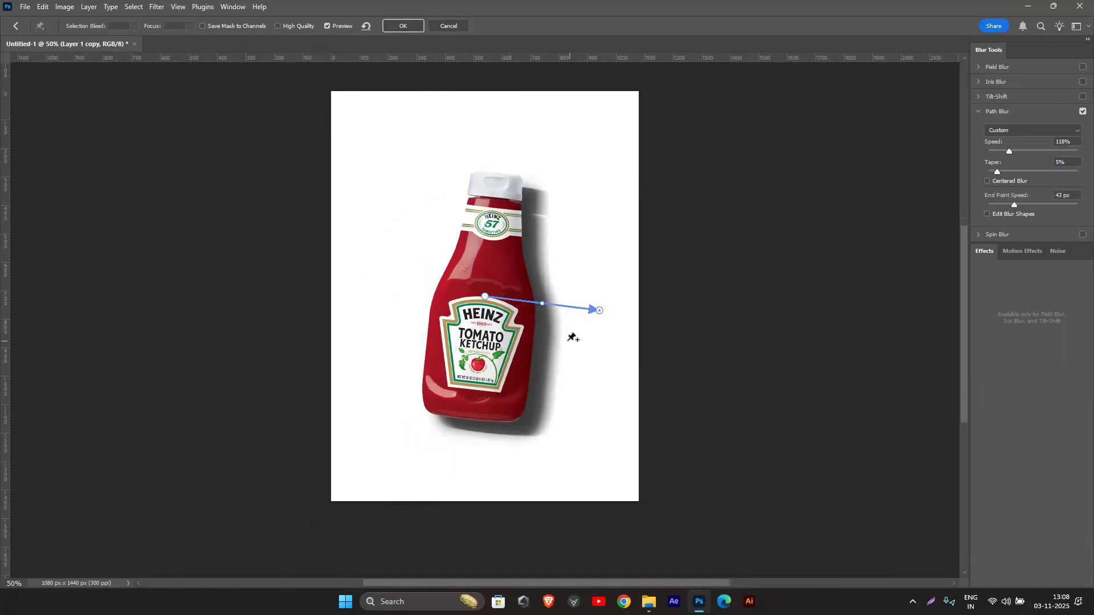
Step: Bend the remaining blur path slightly downward at its midpoint
drag(542, 303, 542, 310)
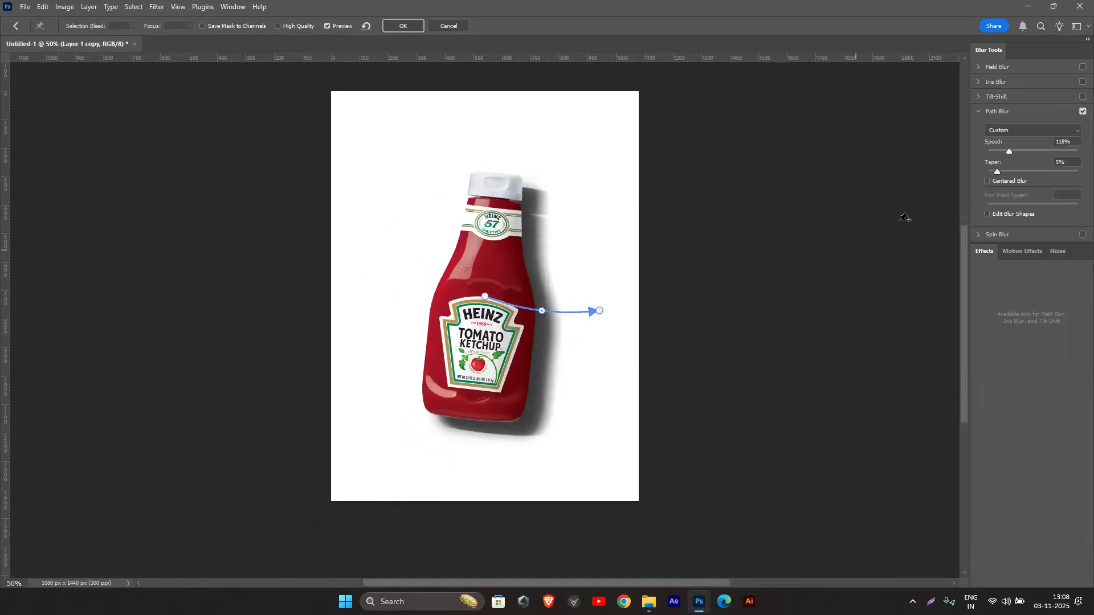
Step: Set the path-blurred Layer 1 copy's opacity to 26% and stack it below Layer 1
click(414, 26)
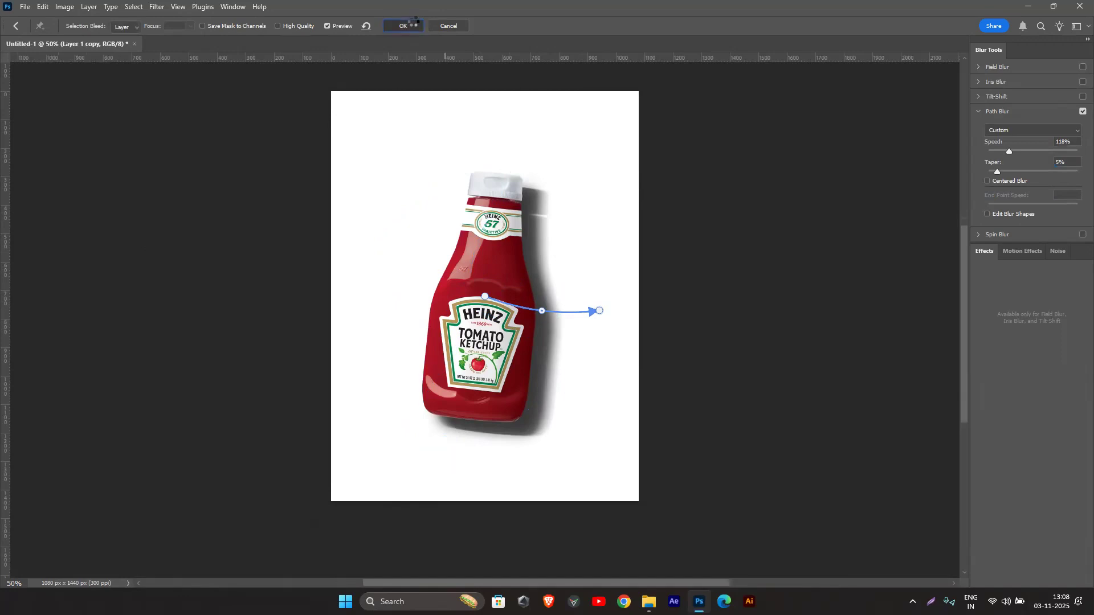
drag(1014, 242, 999, 248)
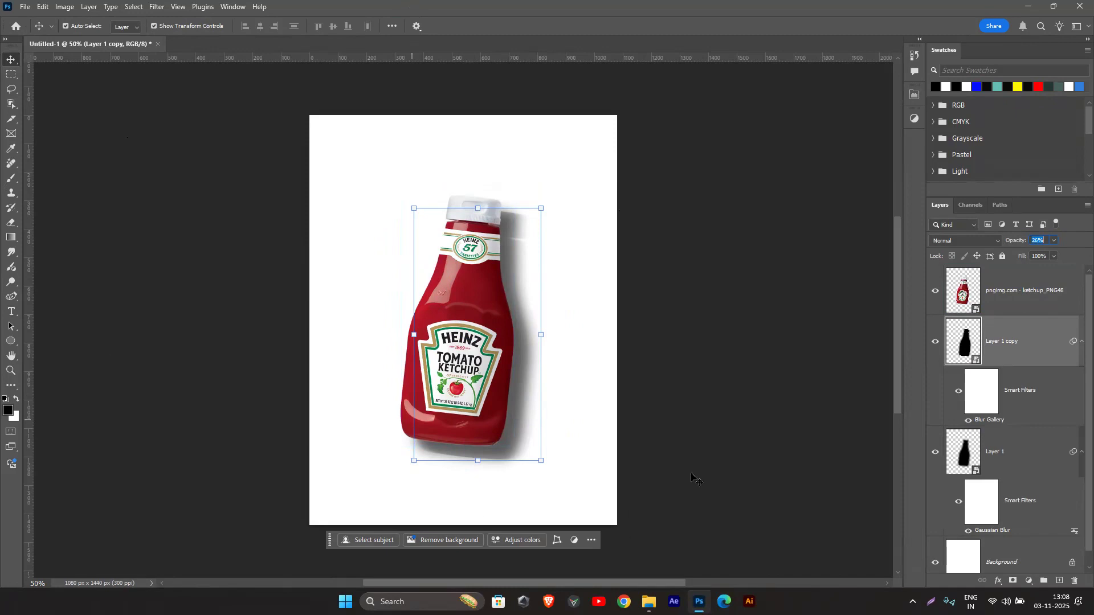
drag(996, 451, 939, 342)
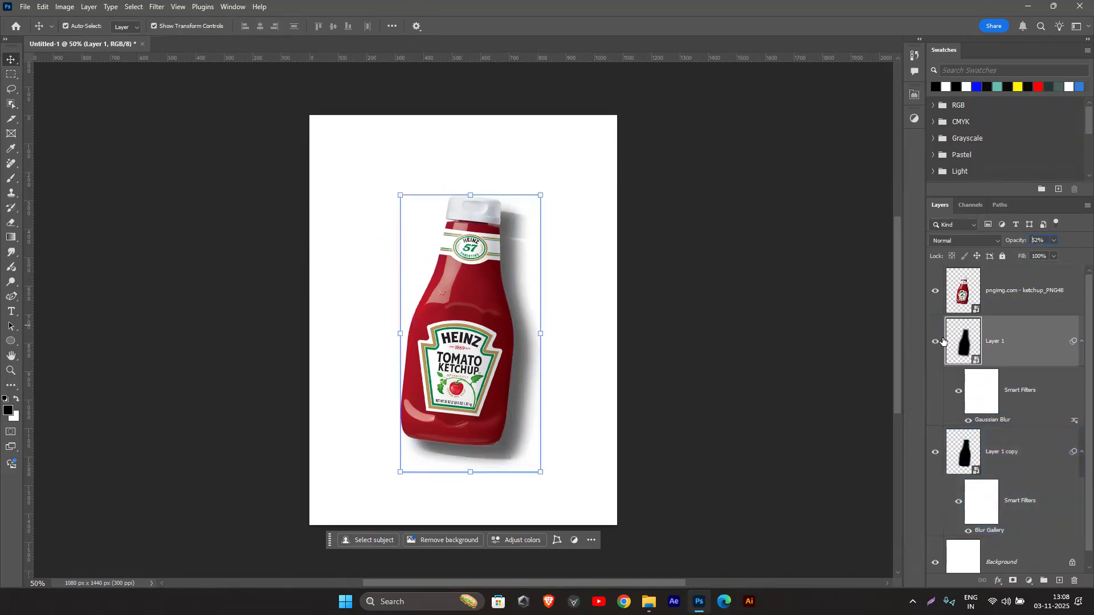
Step: Compare the Gaussian-blurred and path-blurred shadows by toggling the visibility of Layer 1 and Layer 1 copy
click(934, 344)
click(934, 345)
click(935, 345)
click(936, 345)
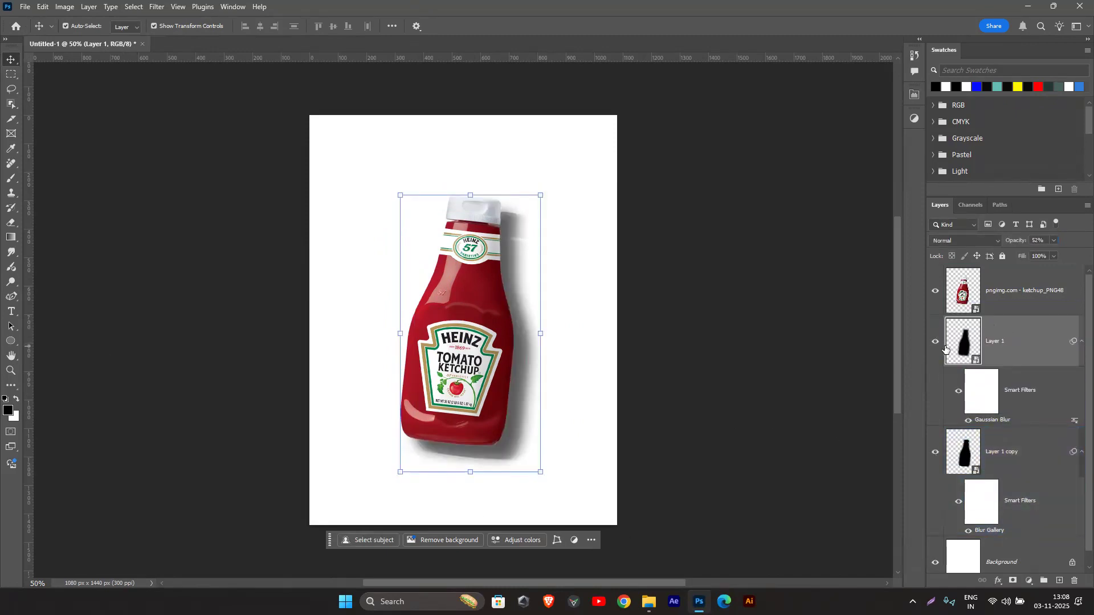
click(935, 453)
click(935, 455)
click(934, 457)
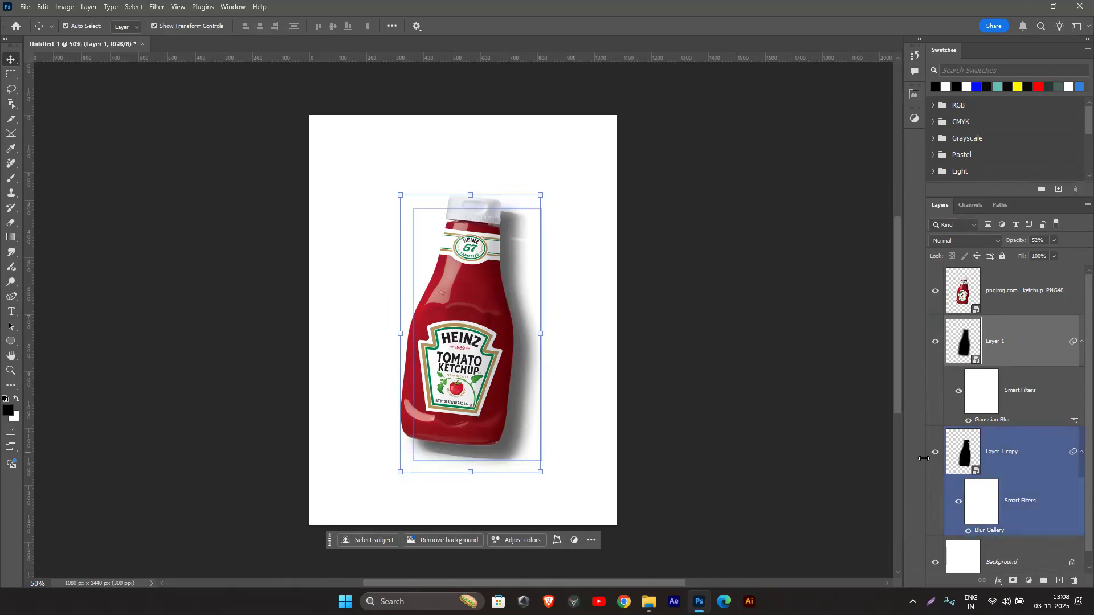
click(935, 456)
click(935, 456)
click(937, 457)
click(701, 282)
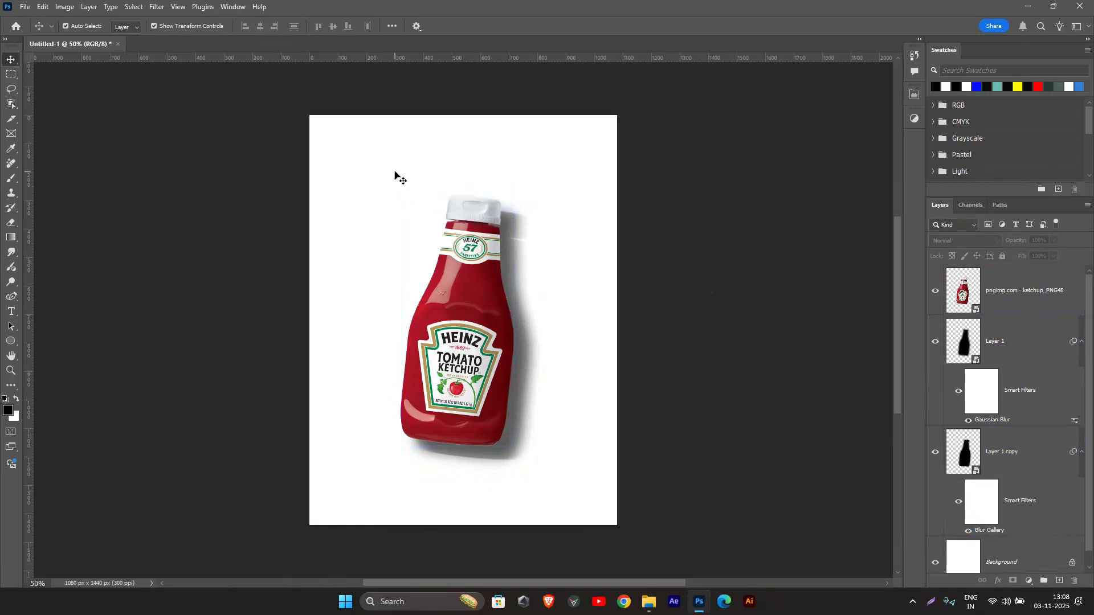
drag(362, 161, 654, 504)
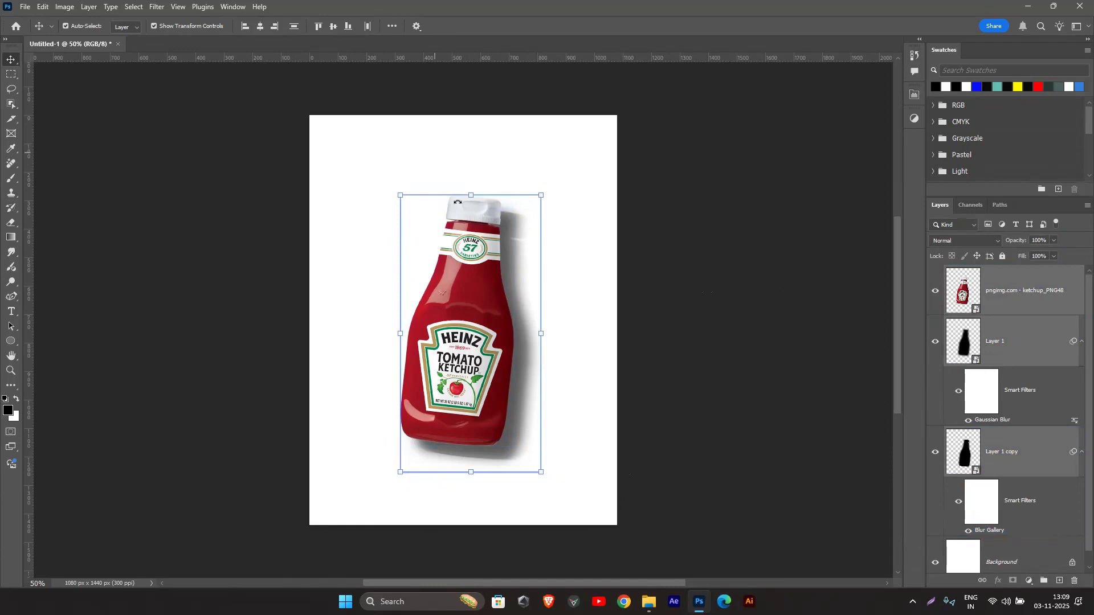
click(599, 214)
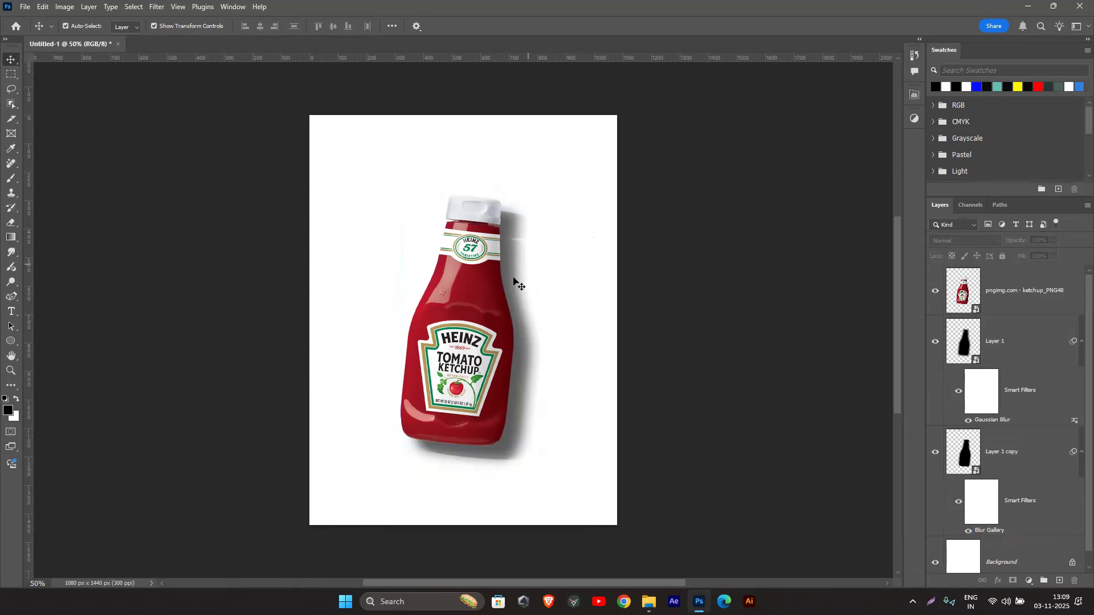
Step: Delete both shadow layers, Layer 1 and Layer 1 copy, leaving only the bottle and the white background
click(1022, 347)
shift+click(1010, 473)
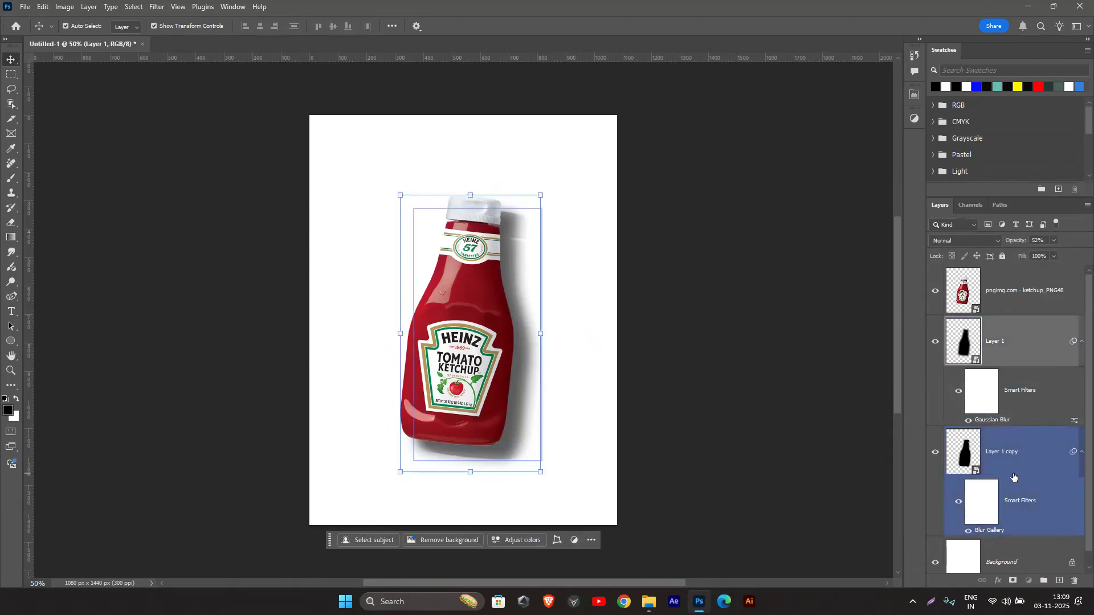
key(Delete)
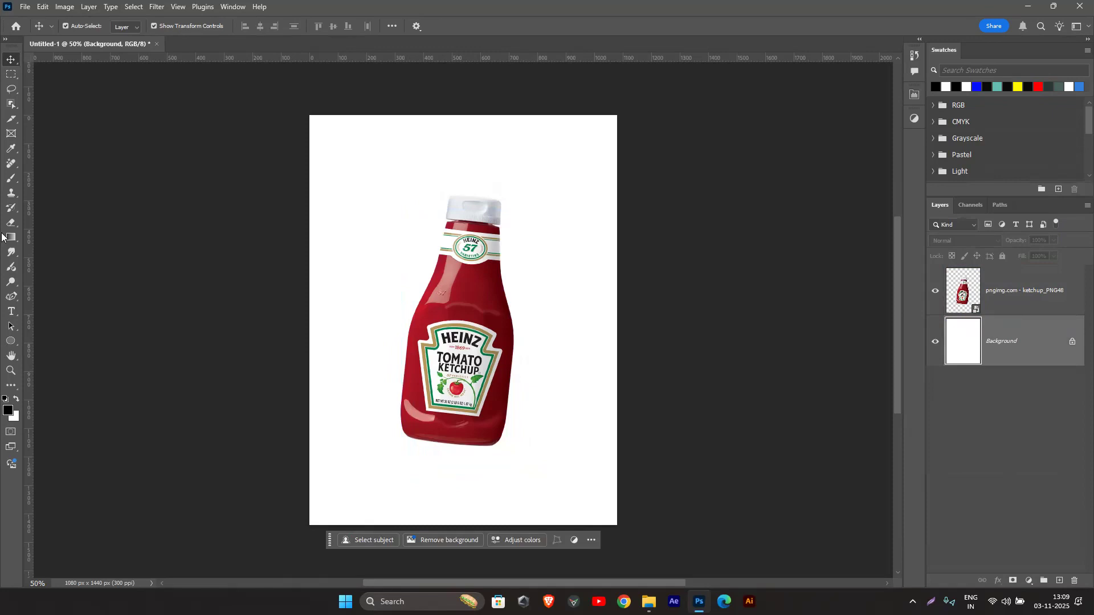
Step: Draw a closed four-point path with the Pen tool from the bottle's base and cap to beyond the canvas's right edge
click(8, 299)
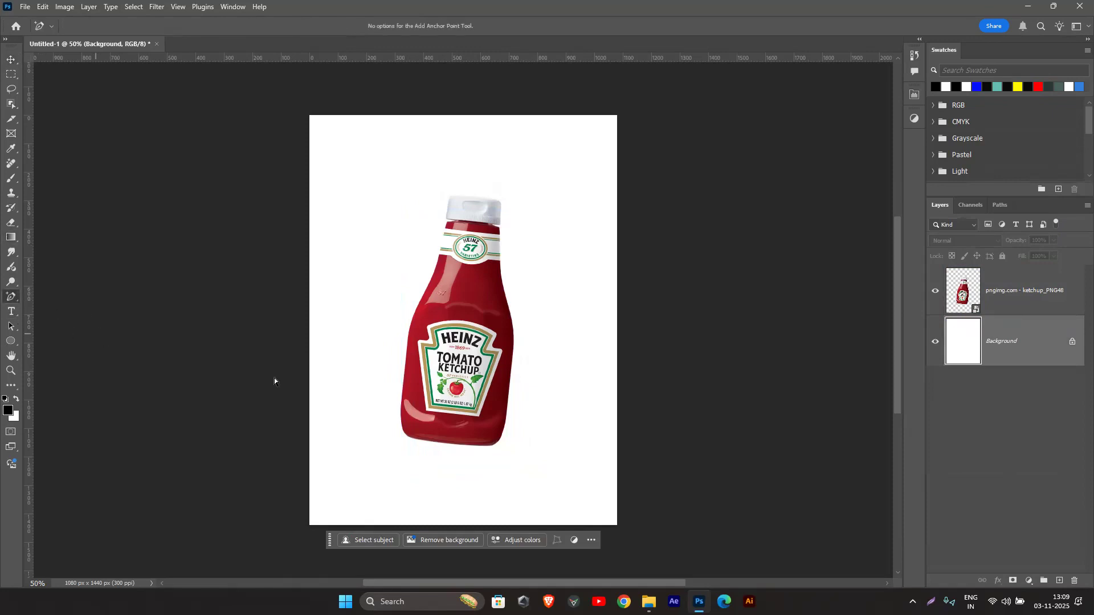
right_click(10, 298)
click(40, 308)
right_click(7, 303)
click(68, 296)
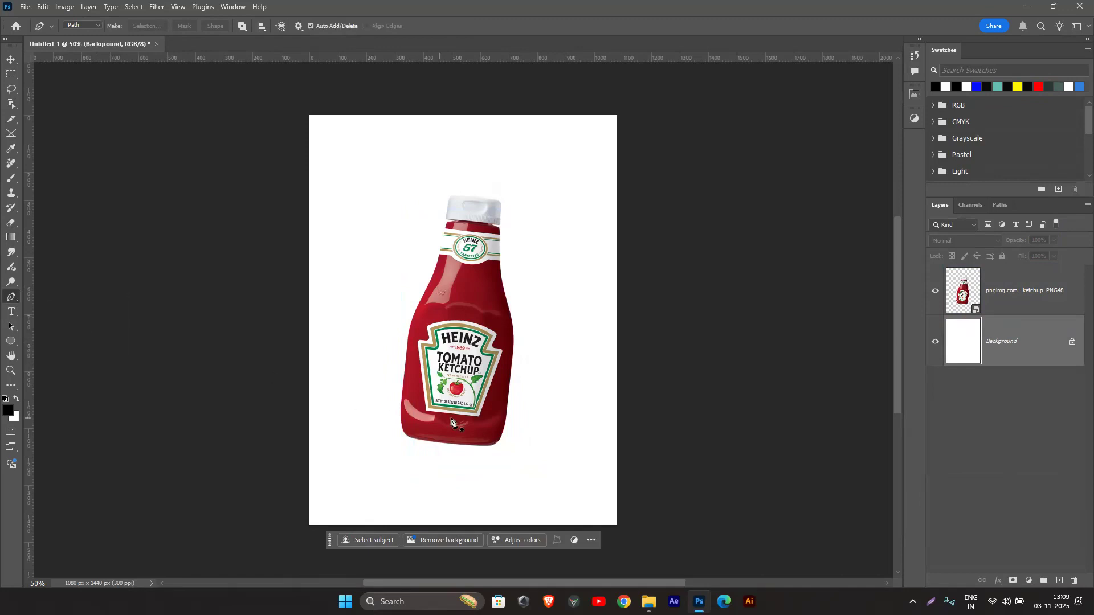
click(438, 441)
click(476, 199)
click(772, 285)
click(725, 457)
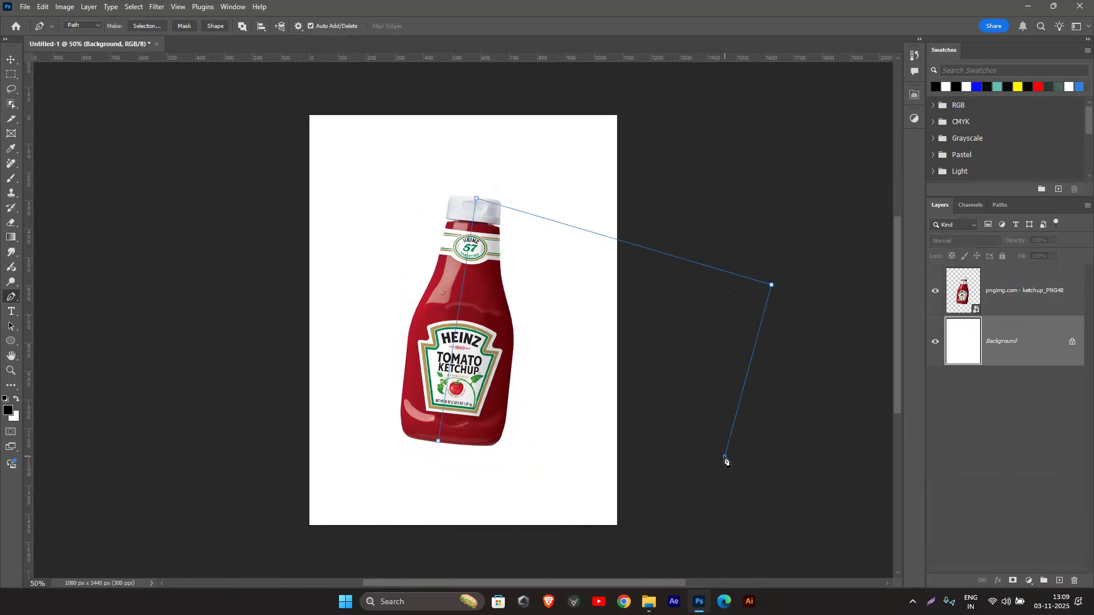
click(439, 441)
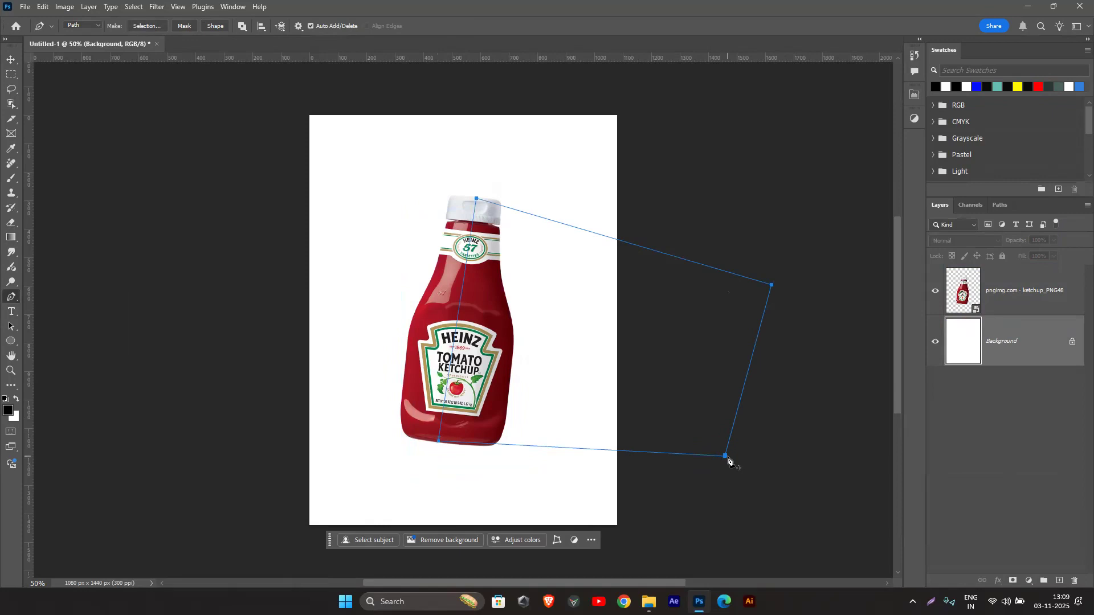
Step: Widen the path's outer end with the Curvature Pen tool by lowering its bottom corner and raising its top corner
right_click(12, 296)
click(72, 319)
drag(726, 457, 726, 470)
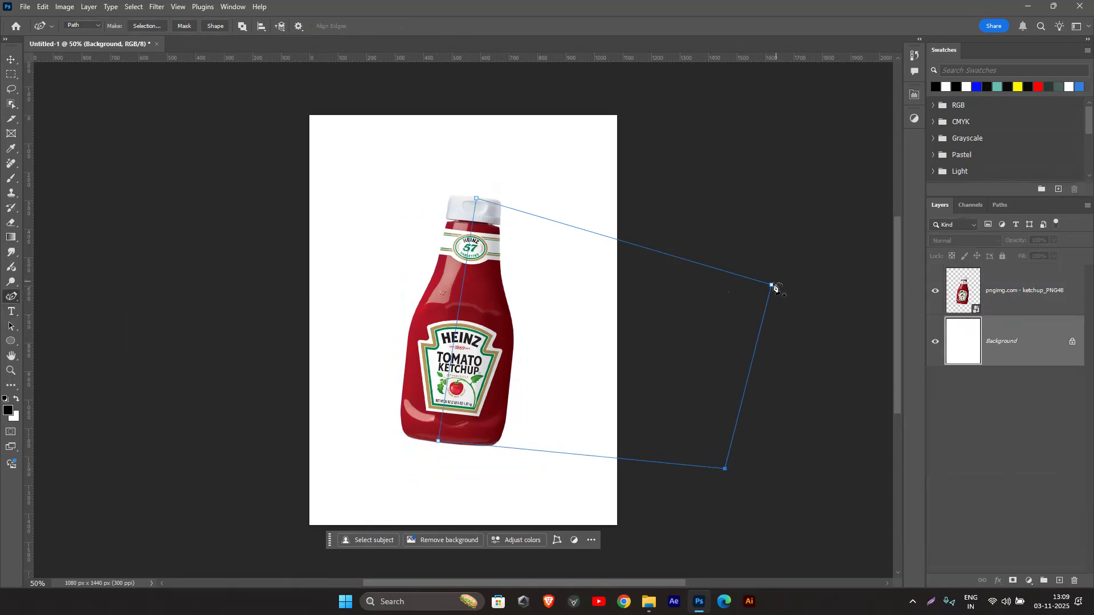
drag(773, 287, 785, 228)
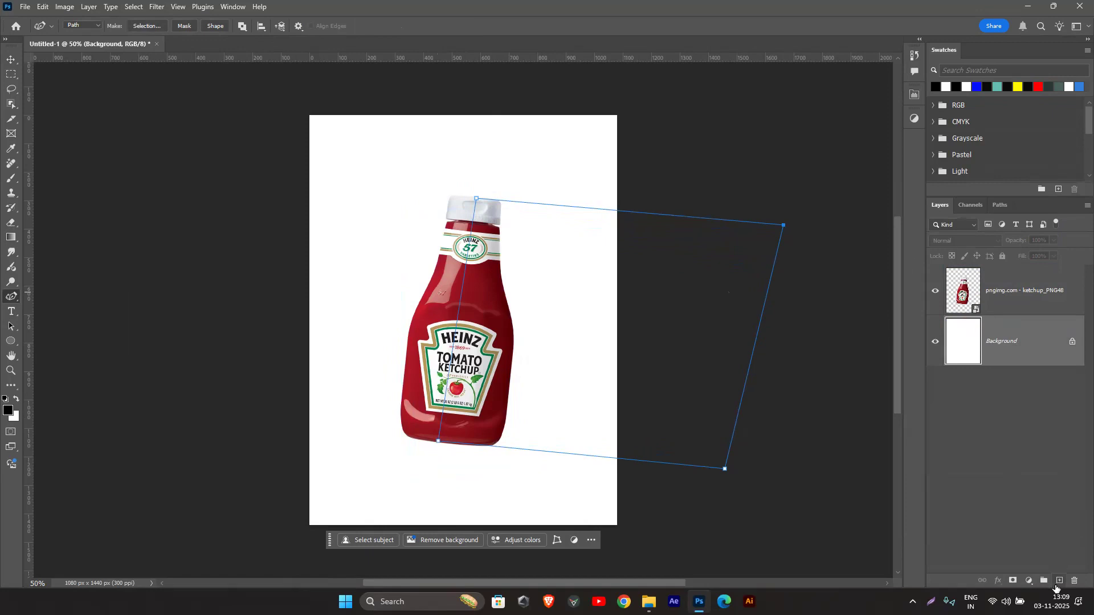
Step: Add a new layer below the bottle and turn the path into a black-filled shape
click(1059, 581)
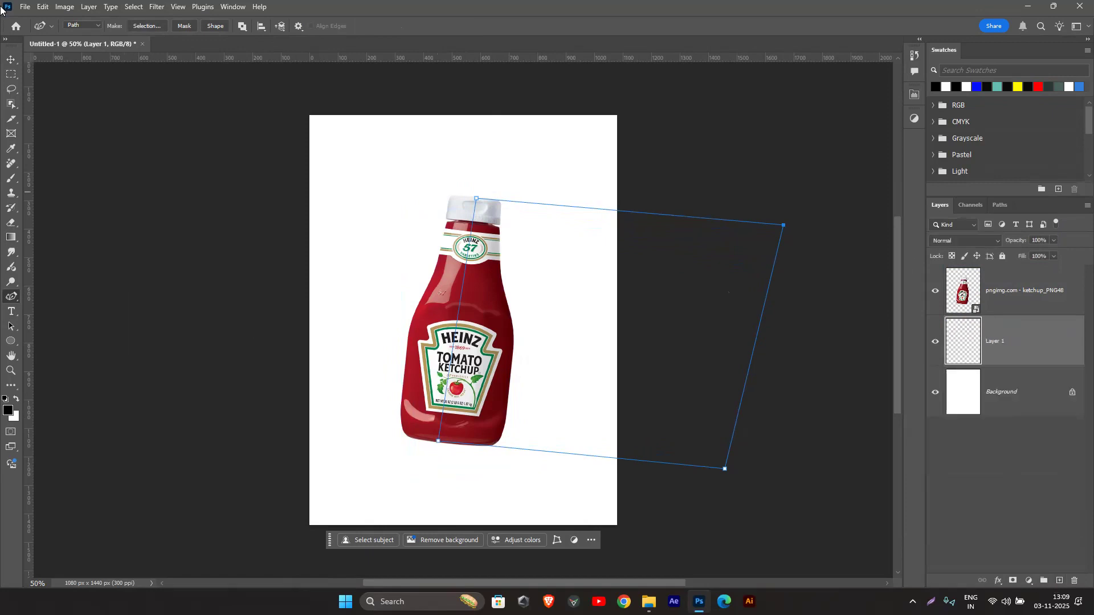
click(211, 26)
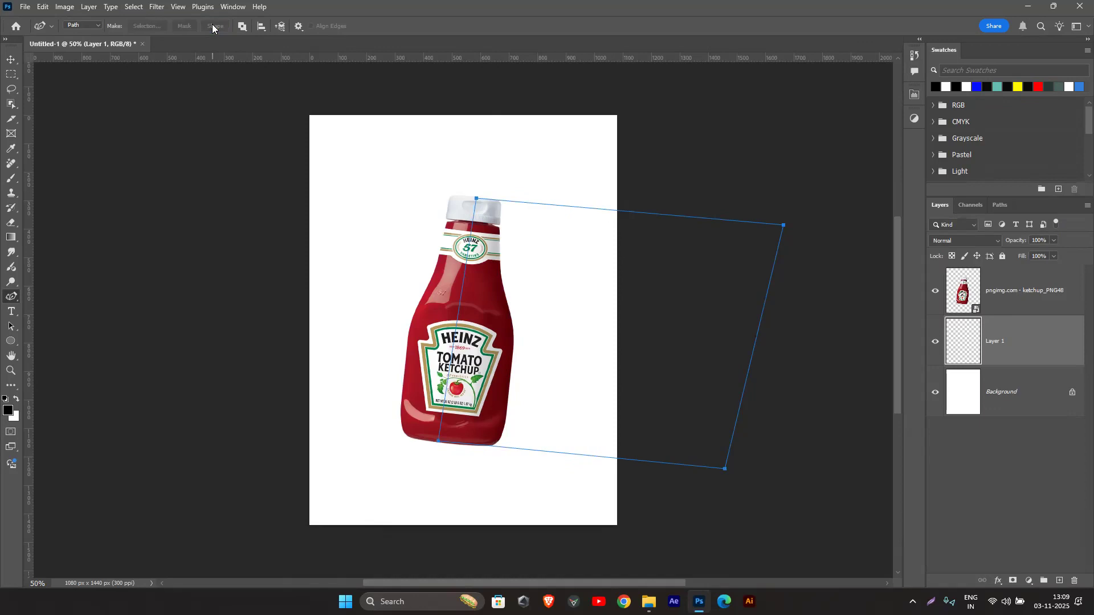
click(9, 65)
click(98, 140)
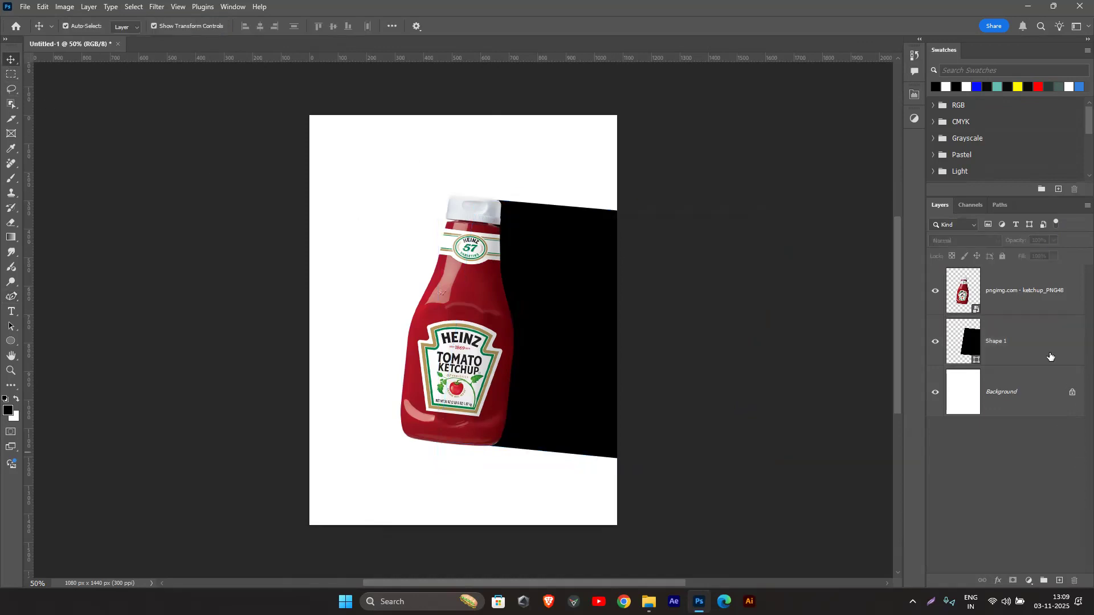
Step: Convert the black shape layer to a smart object and set its opacity to 29%
click(1033, 348)
right_click(1027, 337)
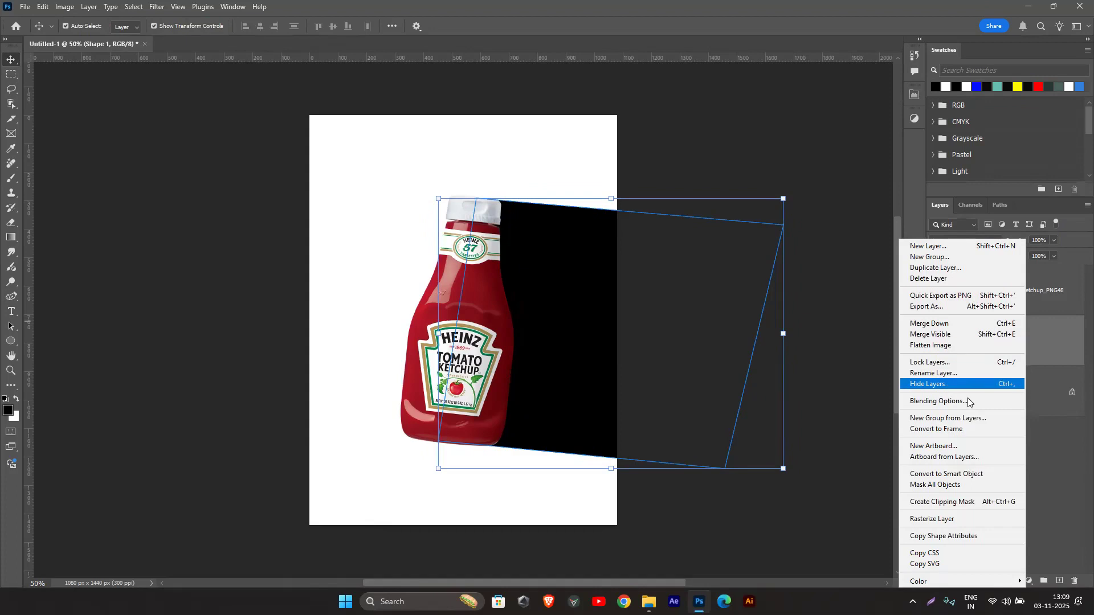
click(958, 483)
drag(1024, 241, 976, 246)
click(703, 99)
key(ctrl+z)
key(ctrl+shift+z)
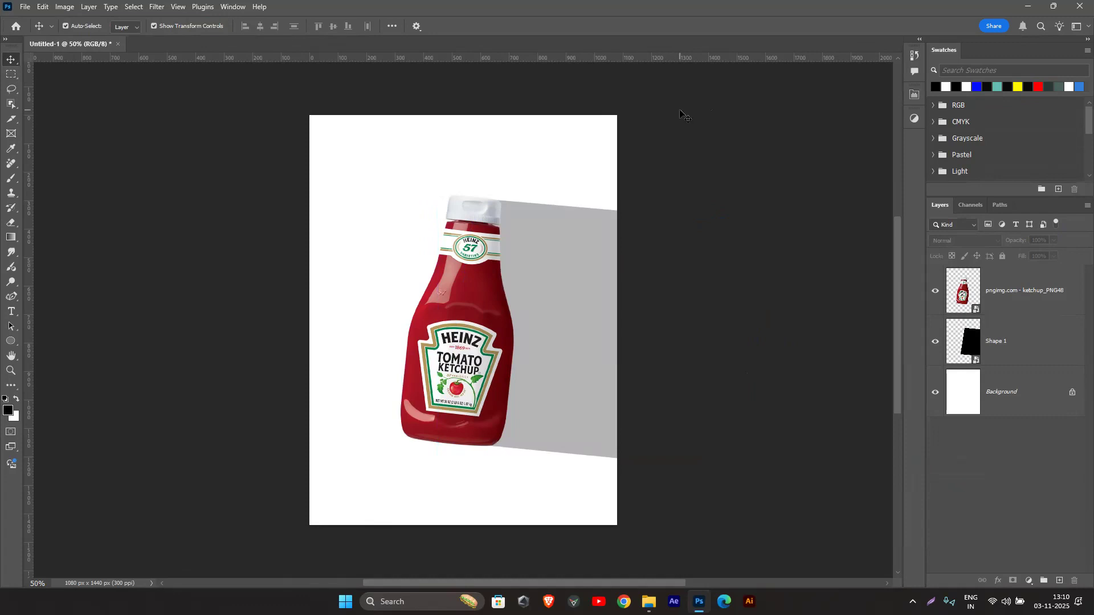
Step: Delete the long grey shape shadow and duplicate the ketchup bottle layer
click(533, 281)
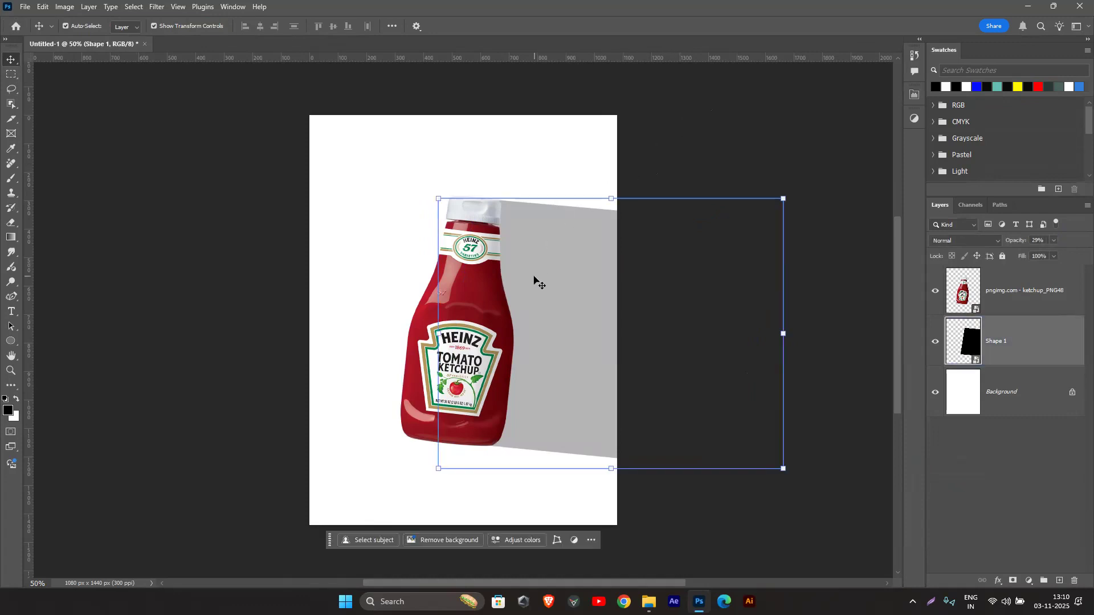
key(Delete)
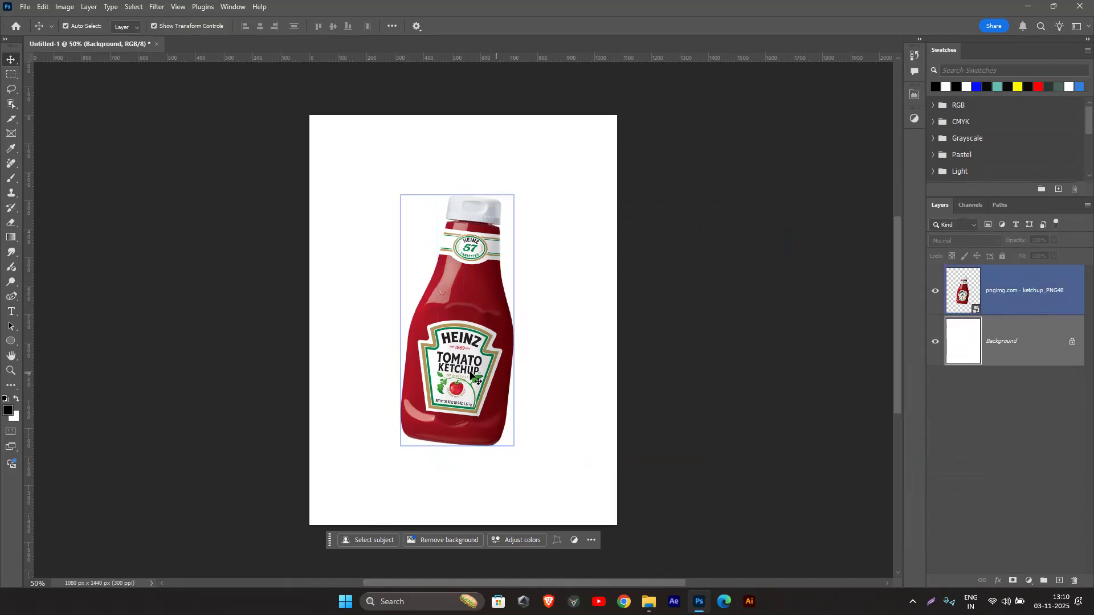
click(1044, 277)
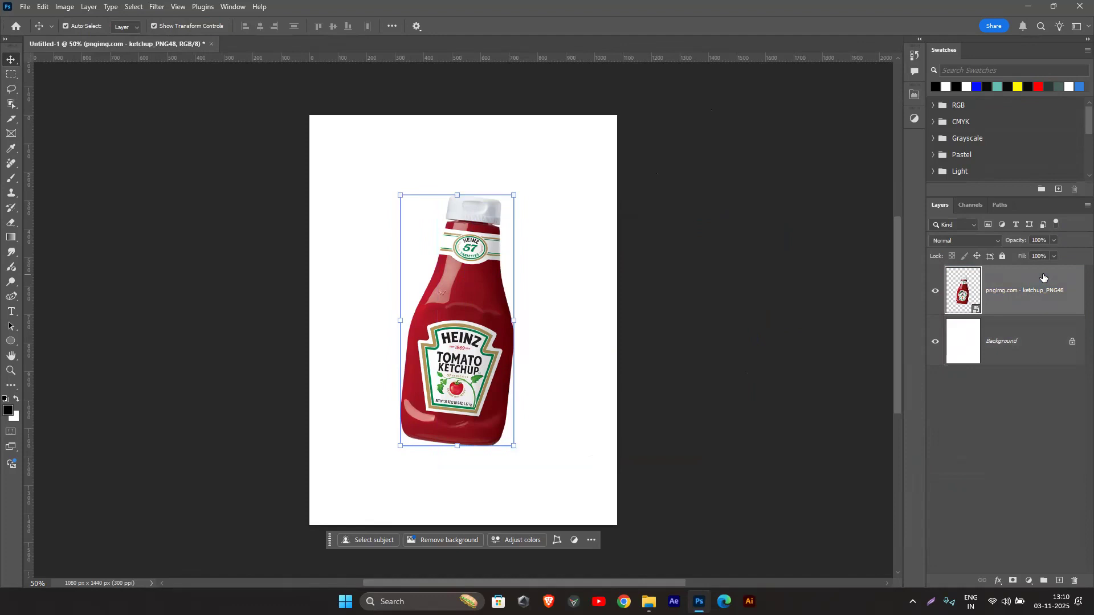
key(ctrl+j)
Step: Offset the lower bottle layer about 30 px to the right and 30 px down behind the upper copy
click(1008, 340)
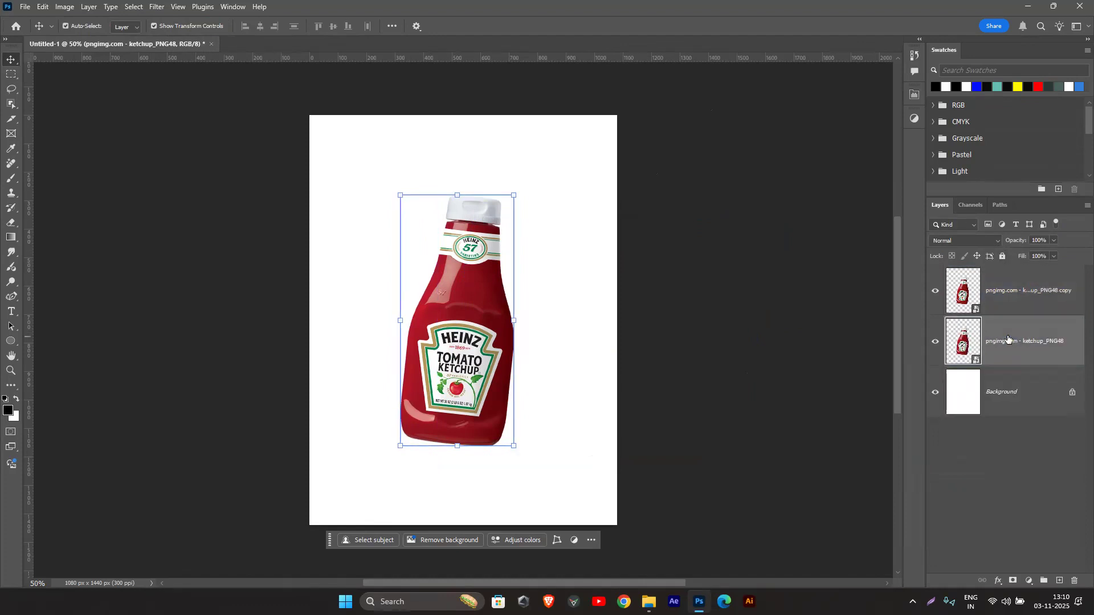
key(shift+Right)
key(shift+Right)
key(shift+Right)
key(shift+Down)
key(shift+Down)
key(shift+Right)
key(shift+Down)
key(shift+Down)
key(shift+Right)
click(1048, 317)
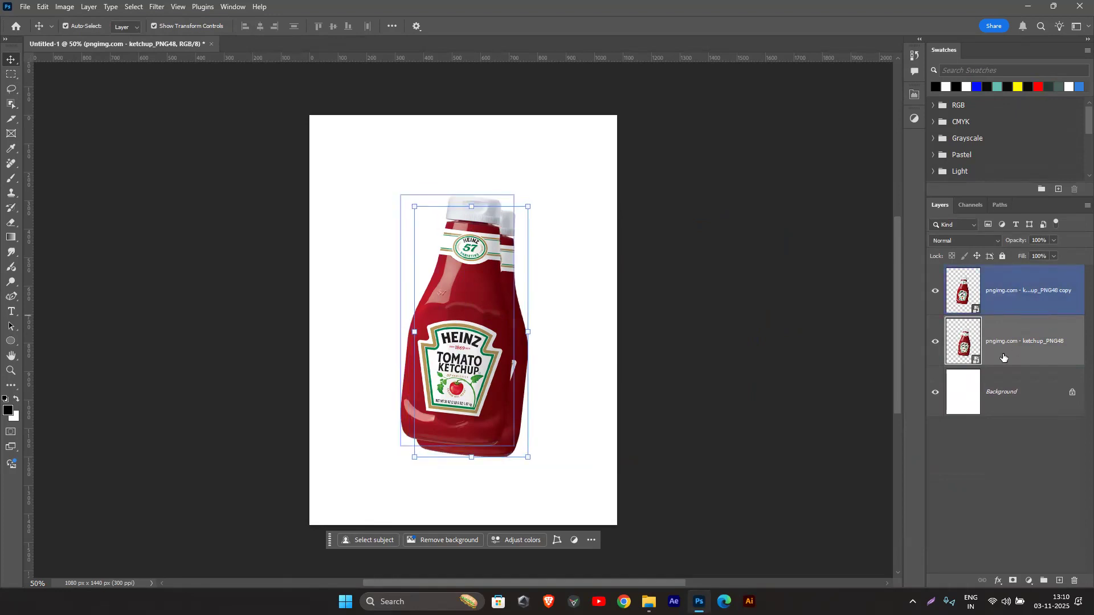
click(1003, 357)
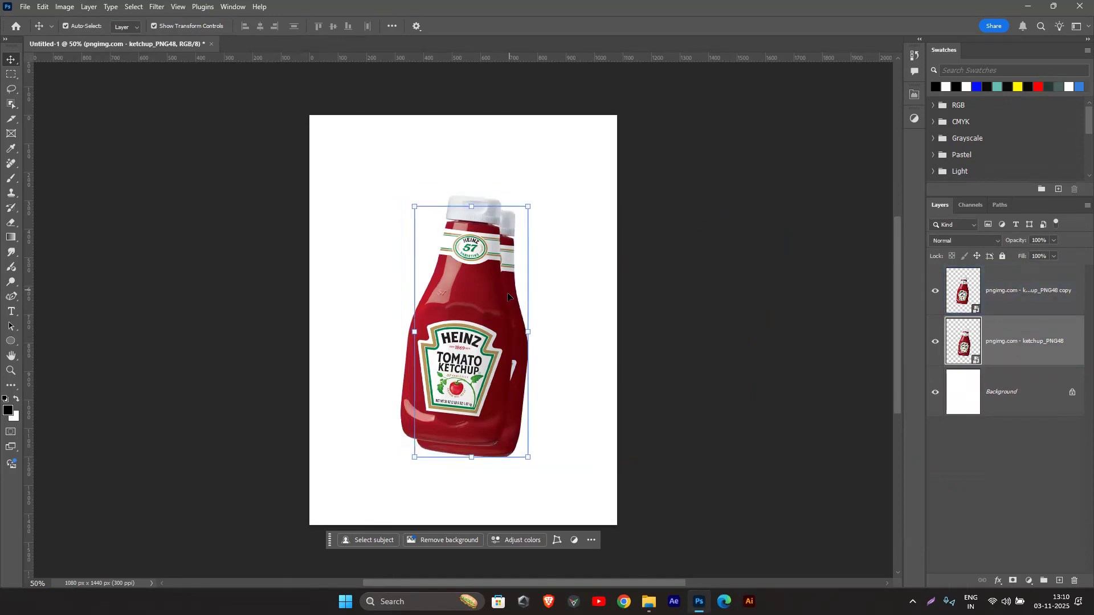
key(shift+Up)
key(shift+Left)
key(shift+Left)
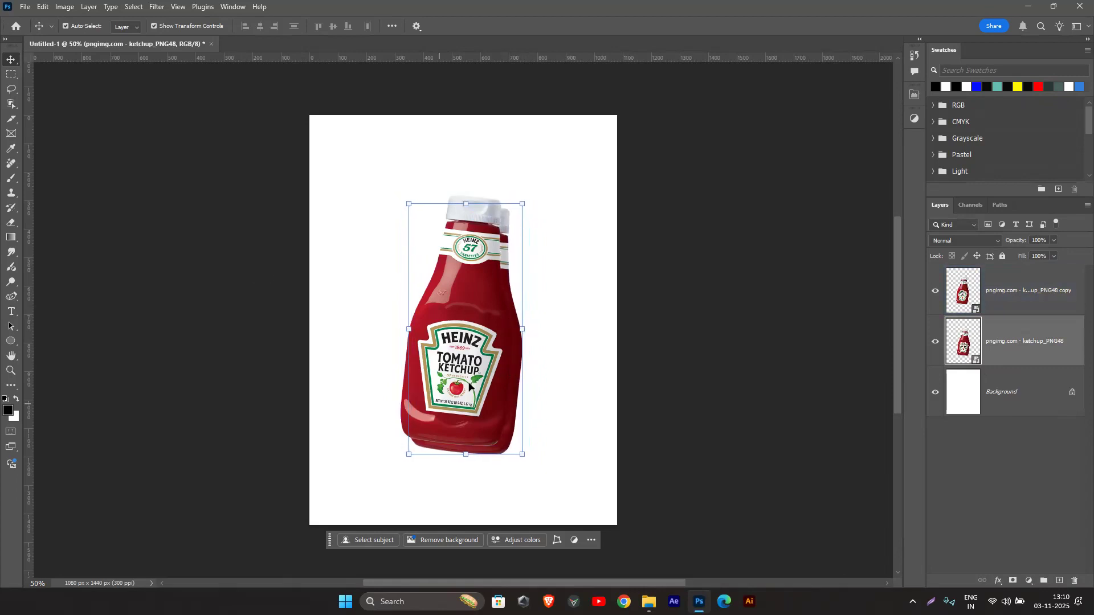
Step: Apply a 4.7-pixel Gaussian Blur to the lower bottle layer and set its opacity to 29%
right_click(1006, 349)
click(952, 422)
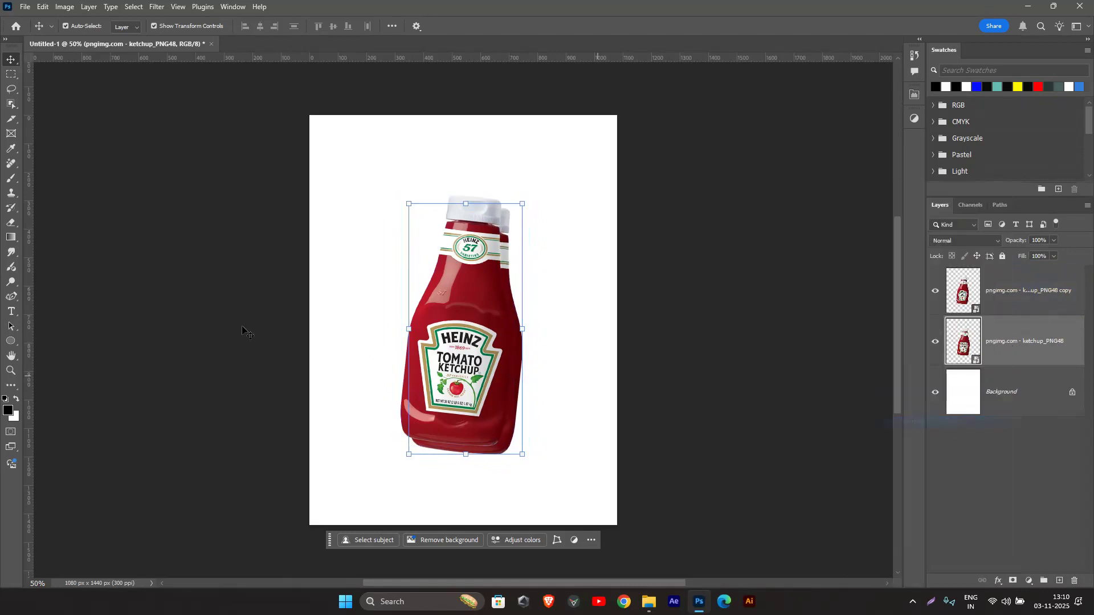
click(157, 6)
click(174, 32)
drag(752, 263, 753, 262)
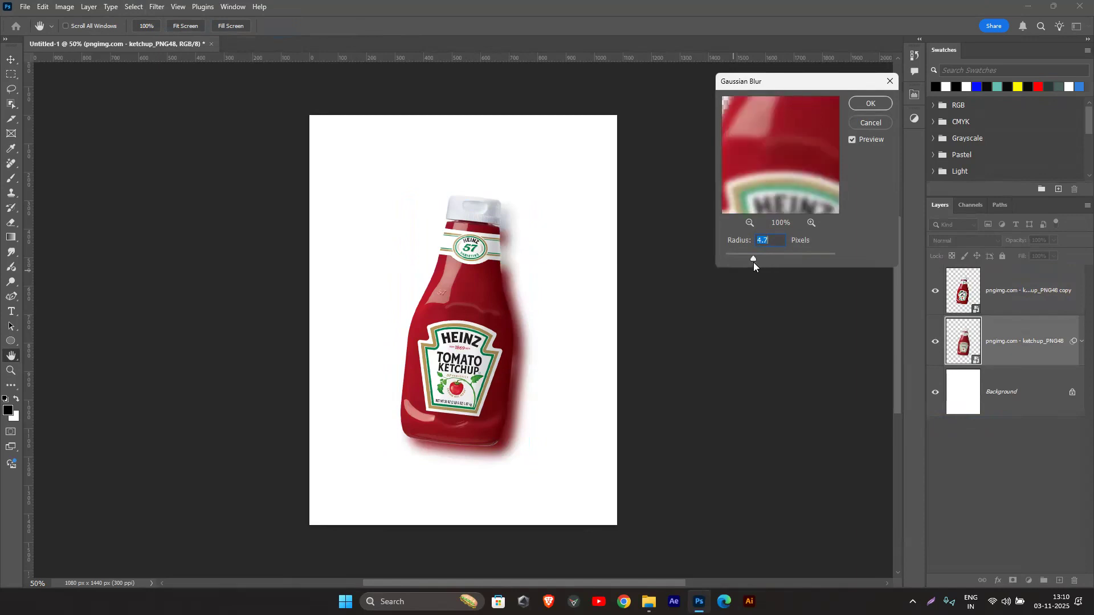
click(867, 105)
drag(1032, 240, 979, 244)
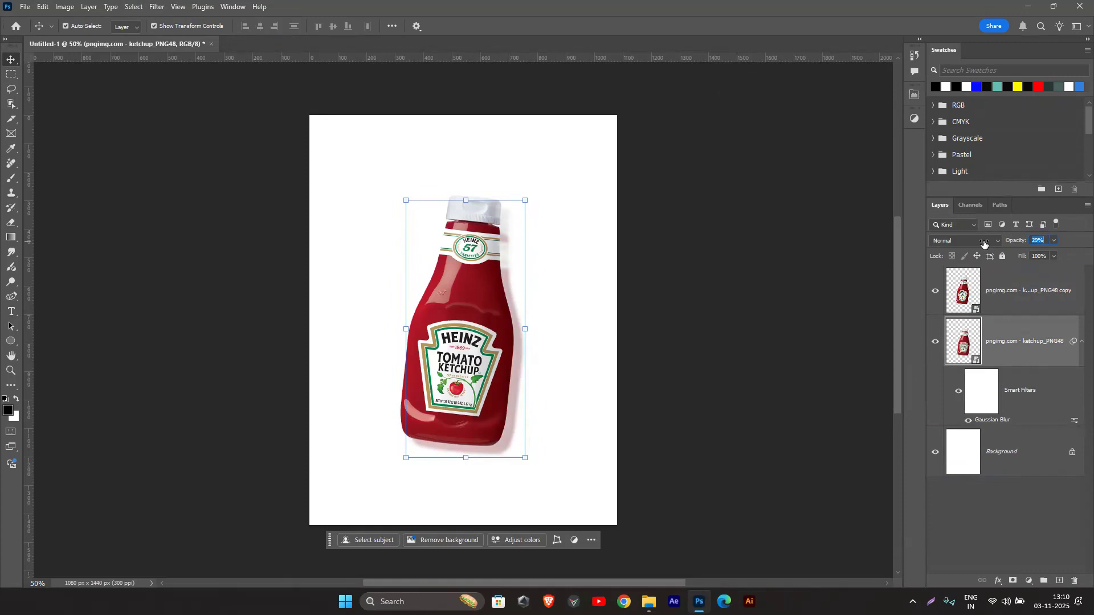
click(690, 253)
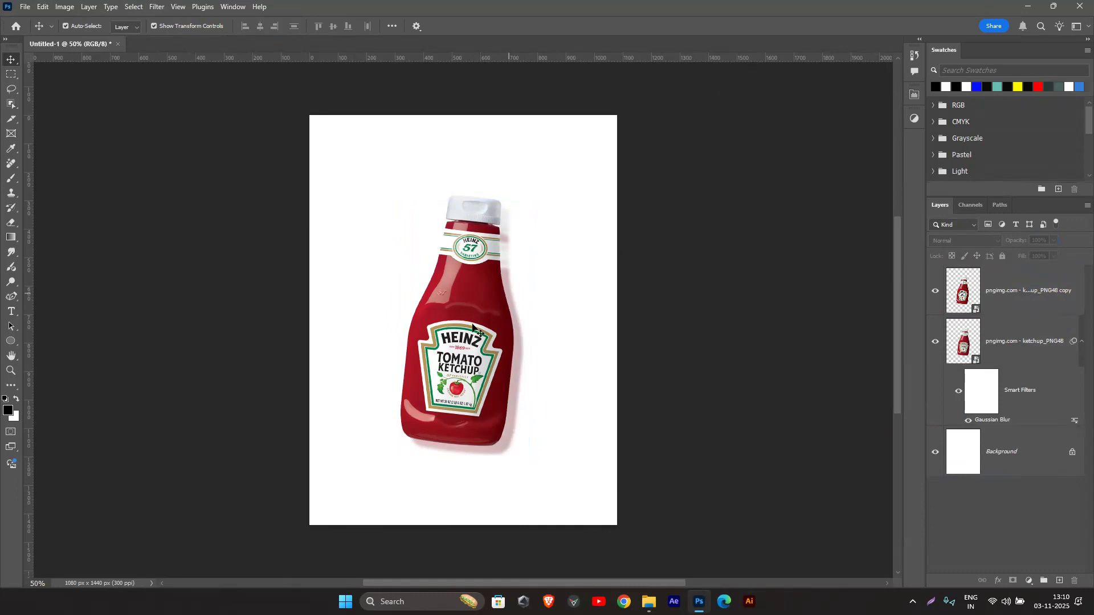
Step: Delete the blurred lower bottle layer and rotate the remaining bottle upright, to about 0.38°
click(517, 365)
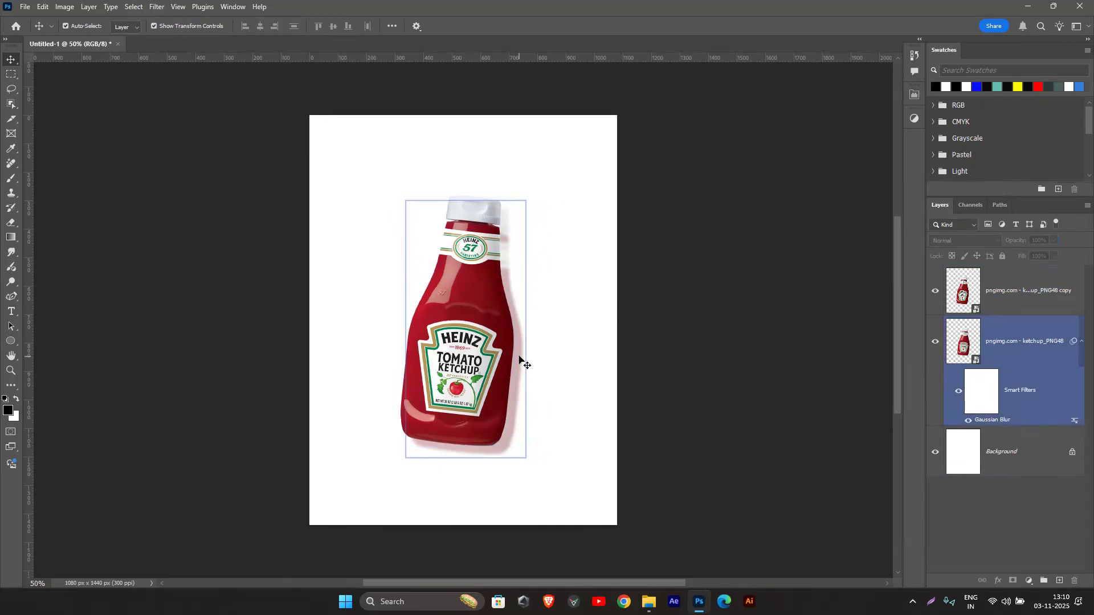
key(Delete)
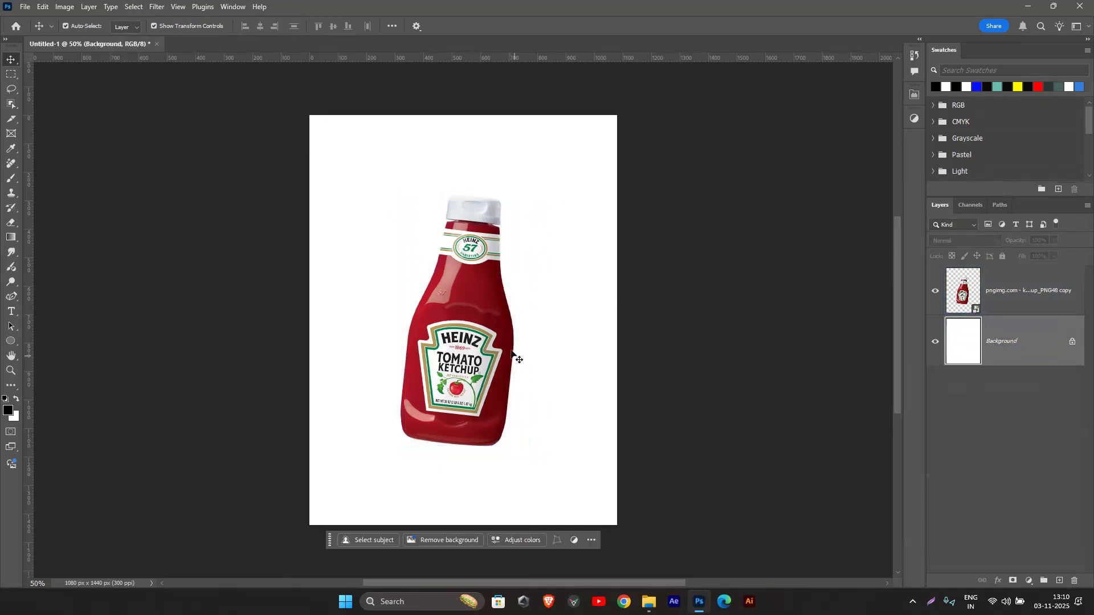
click(516, 362)
mouse_move(458, 188)
mouse_down()
mouse_move(459, 171)
mouse_move(424, 179)
mouse_move(457, 178)
mouse_up()
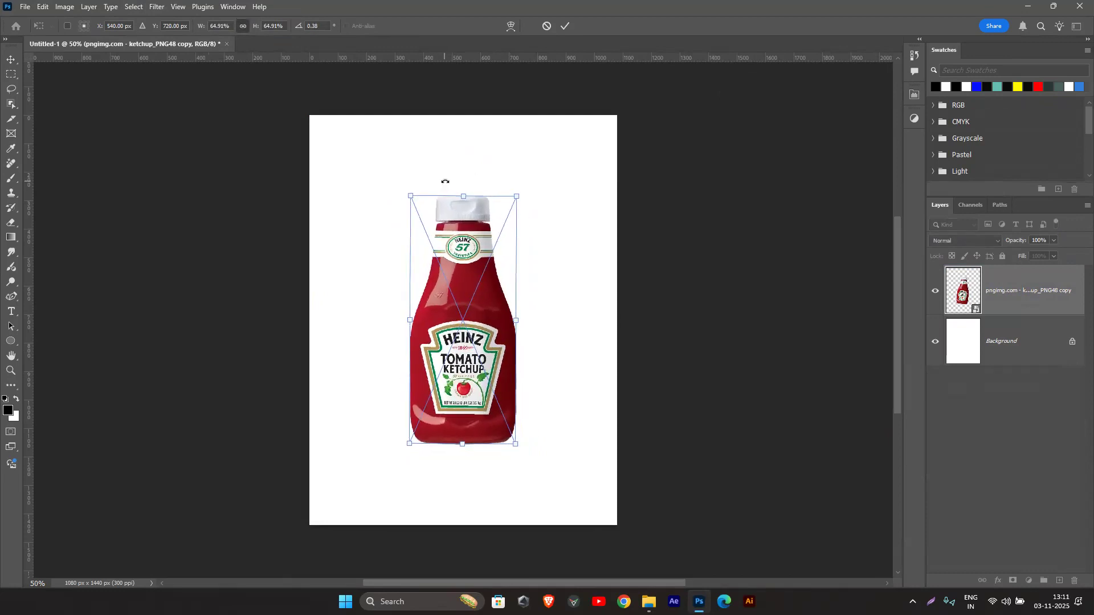
click(565, 26)
Step: Duplicate the bottle, rotate the copy about 180°, and place it directly beneath the original, base to base, as a reflection
alt+drag(454, 280, 454, 335)
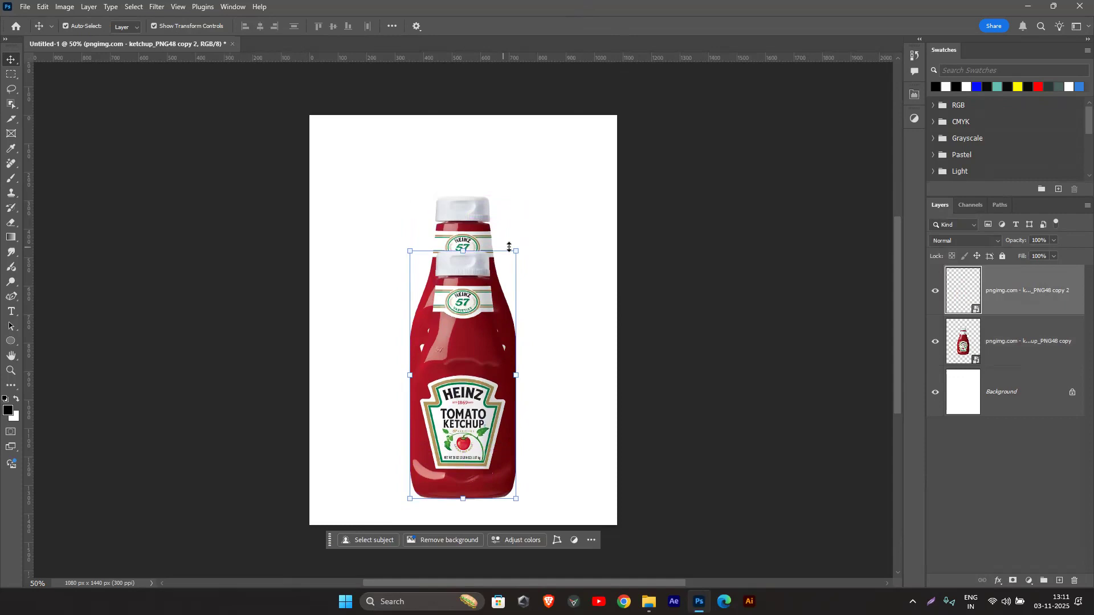
drag(523, 240, 287, 312)
scroll(479, 232, up, 2)
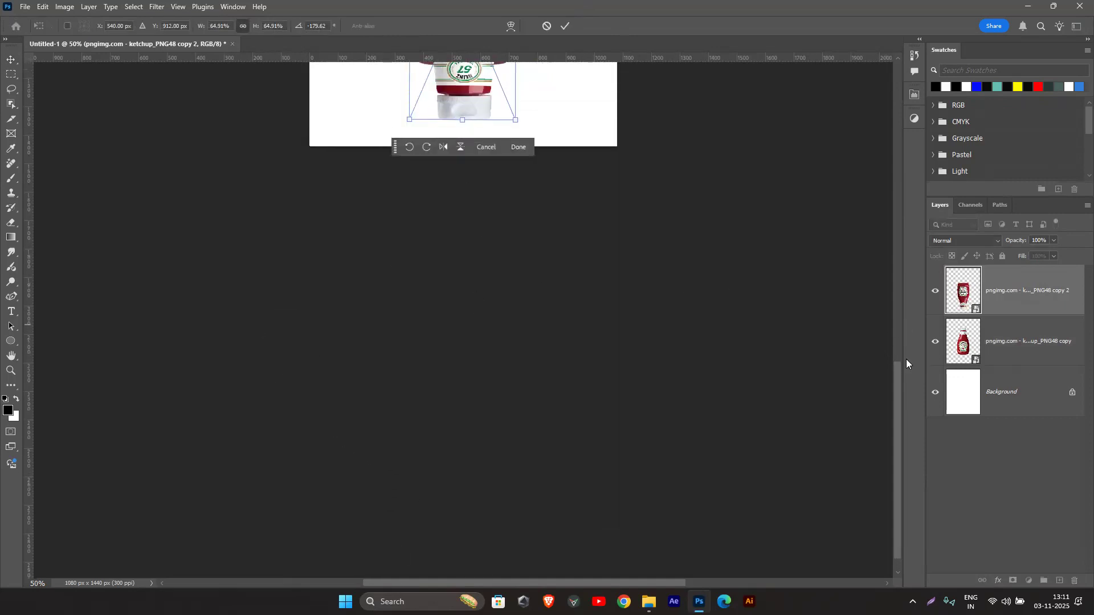
drag(894, 392, 889, 264)
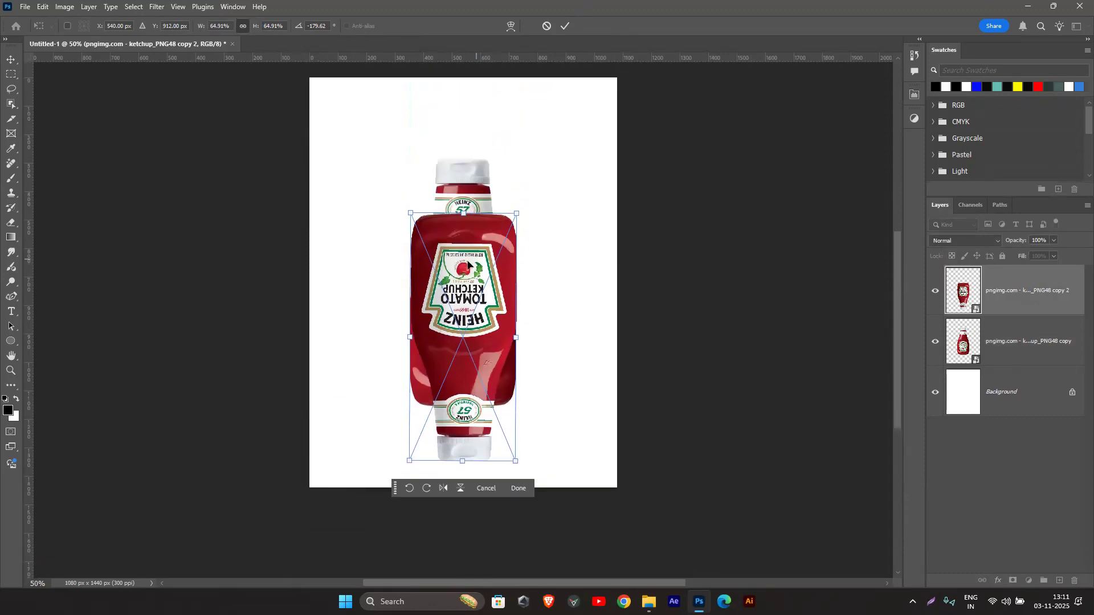
drag(467, 290, 462, 453)
click(565, 25)
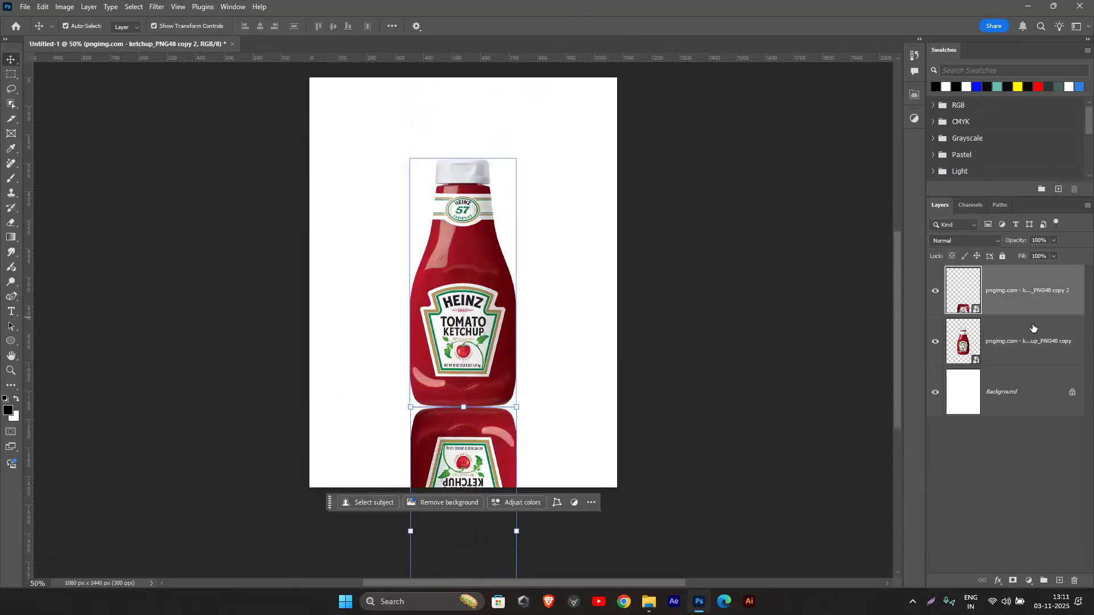
Step: Set the reflection layer's opacity to 38%, apply a 6.2-pixel Gaussian Blur, and nudge it up against the bottle's base
drag(1018, 243, 983, 242)
right_click(1035, 276)
click(1035, 277)
click(155, 7)
click(188, 19)
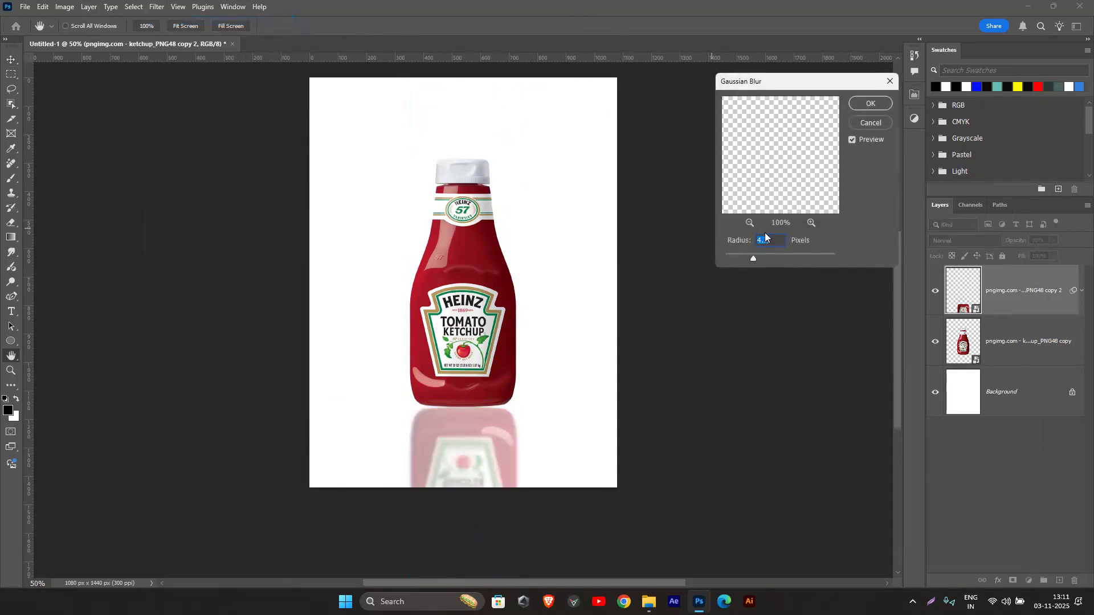
click(870, 103)
drag(466, 452, 465, 447)
Step: Add a new empty layer directly above the upright bottle layer
click(1045, 395)
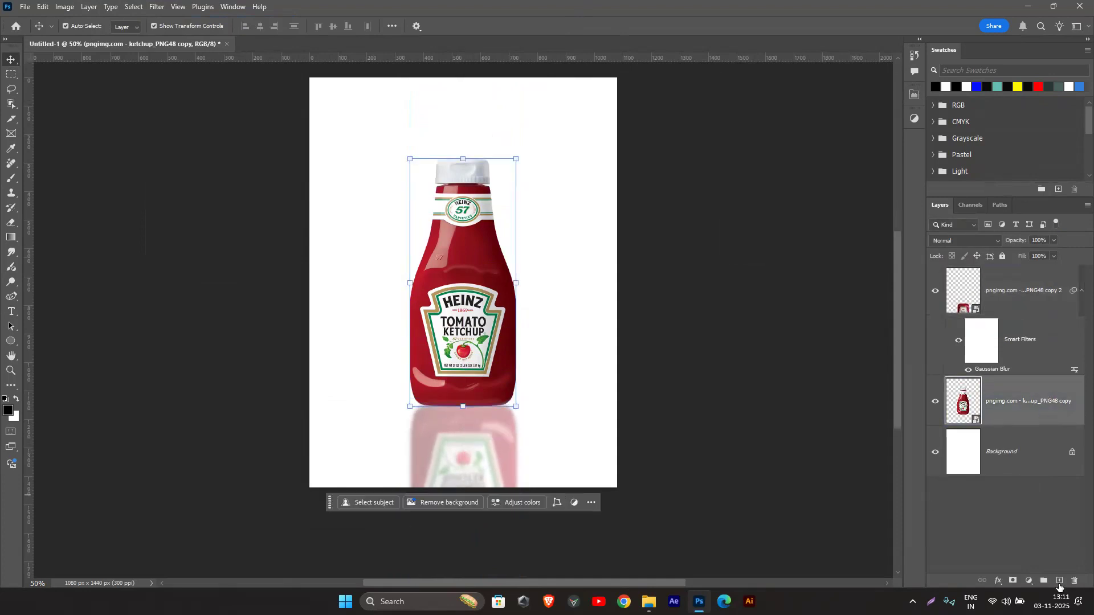
click(1060, 581)
scroll(465, 424, up, 3)
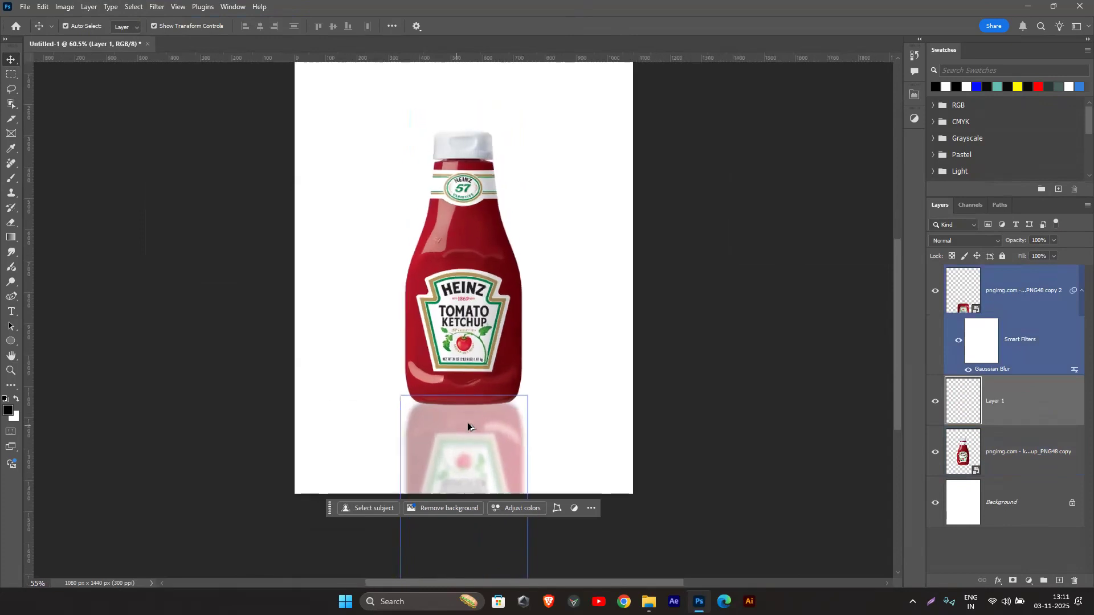
scroll(473, 425, down, 1)
Step: Set up a soft round Brush with its tip flattened to a thin horizontal ellipse and enlarged, ready for Layer 1
key(b)
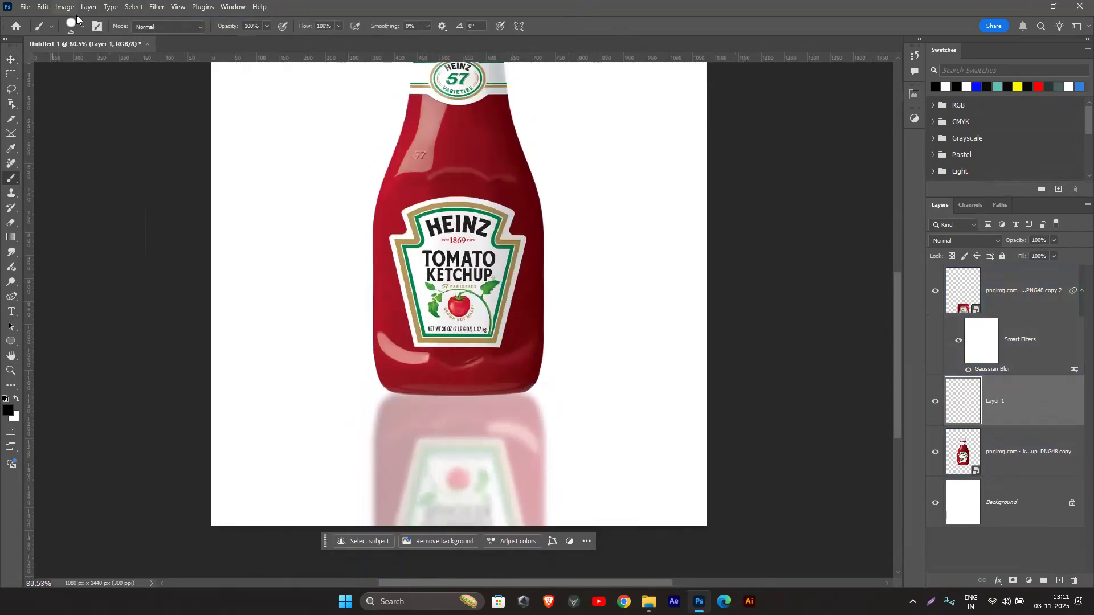
click(79, 27)
click(65, 180)
drag(36, 55, 37, 72)
click(973, 400)
key(bracketright)
key(bracketright)
key(bracketright)
key(bracketright)
Step: Reorder the layers so the upright bottle is uppermost, with Layer 1 beneath it and the blurred reflection below that
scroll(508, 420, up, 2)
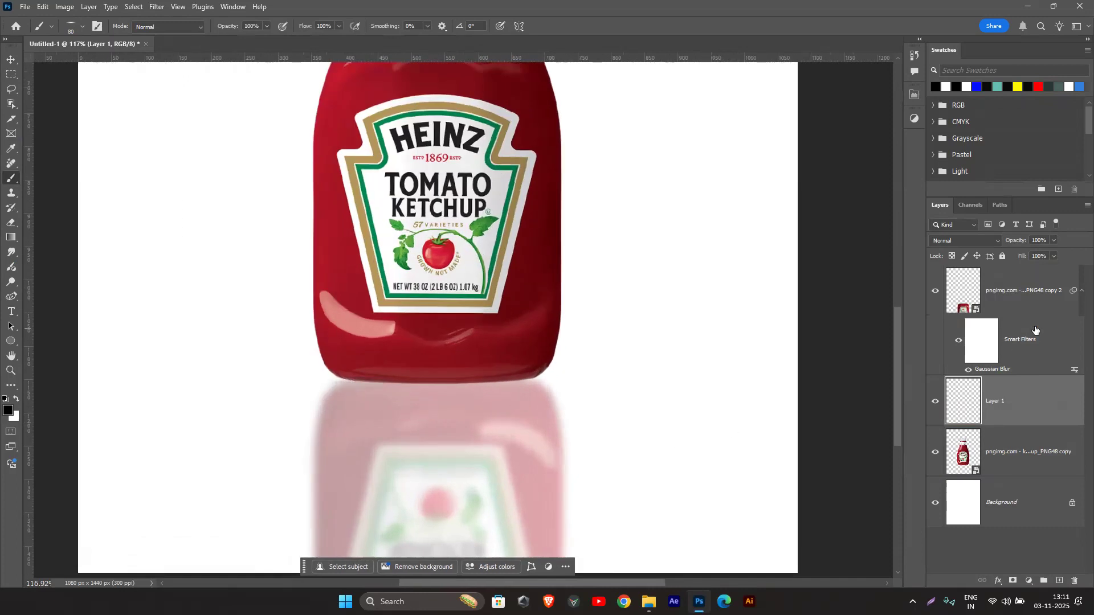
drag(1019, 314, 985, 462)
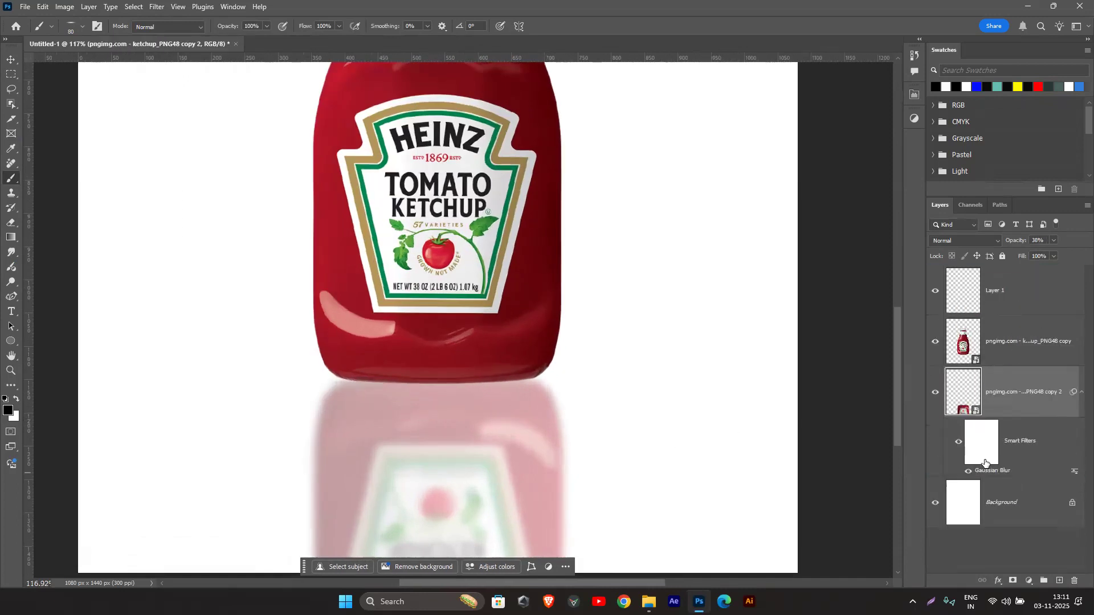
drag(992, 304, 997, 367)
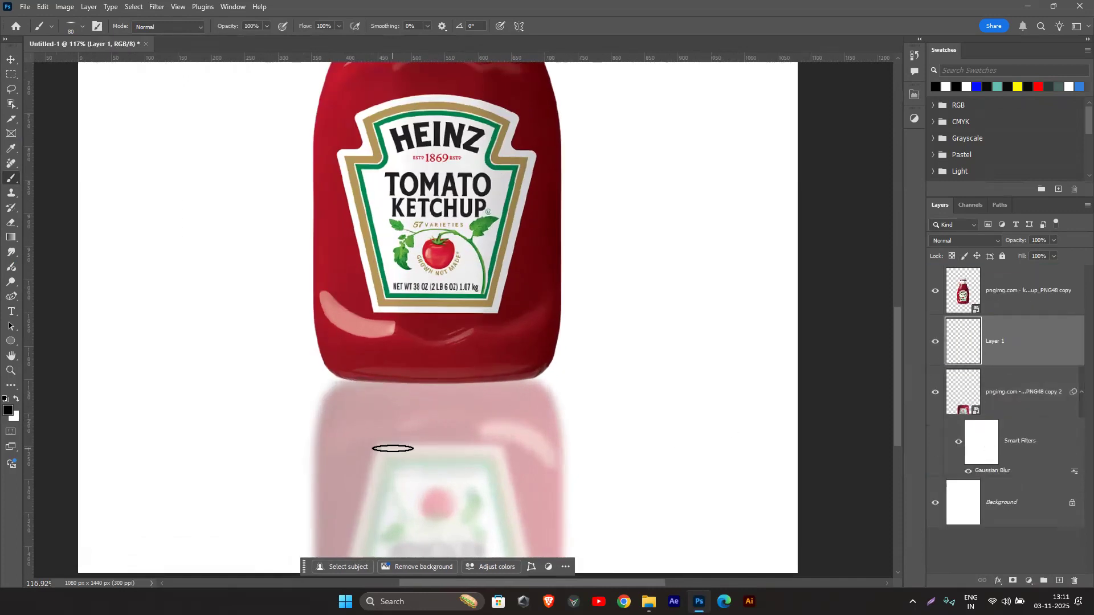
Step: Adjust the brush size and paint a thin black contact shadow along the bottle's base on Layer 1
key(bracketright)
key(bracketleft)
key(bracketleft)
click(382, 382)
drag(400, 383, 519, 381)
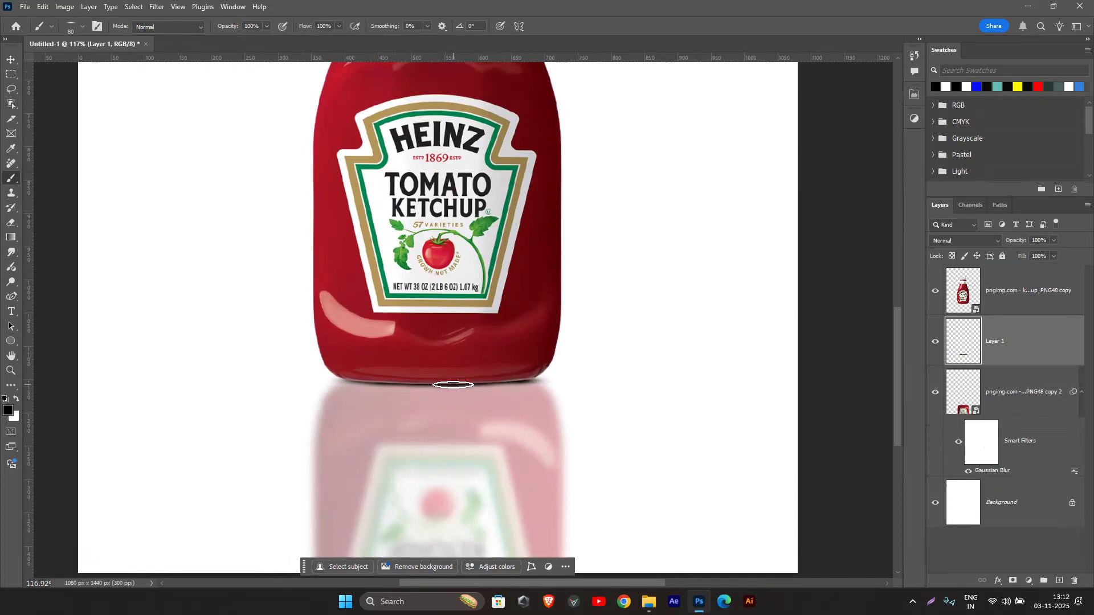
Step: Delete the upright bottle, contact shadow and reflection layers, keeping only the white background
scroll(466, 384, down, 2)
scroll(466, 384, down, 3)
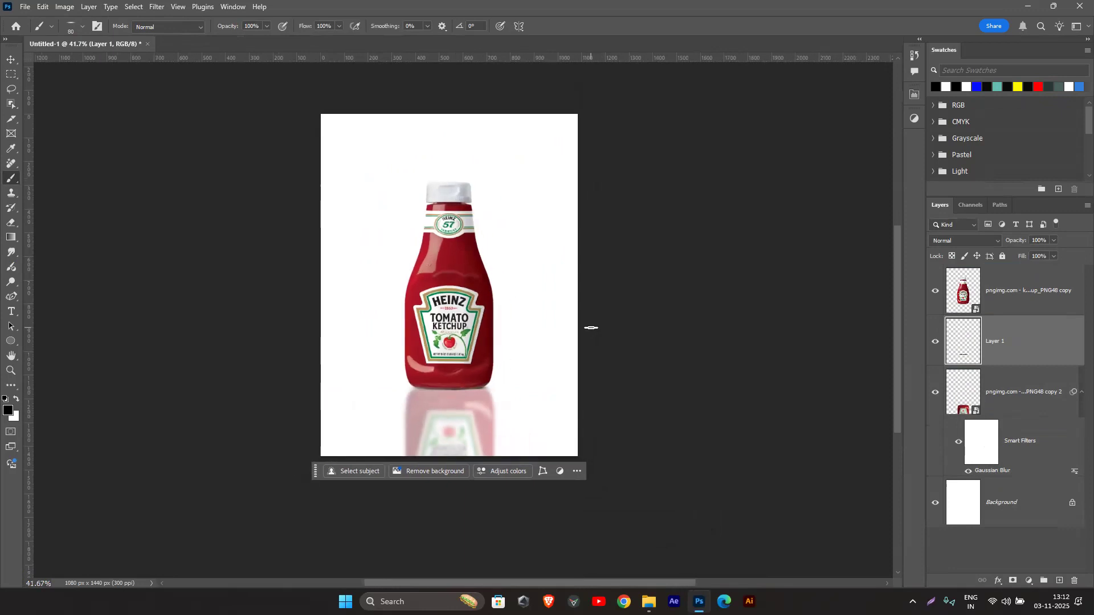
ctrl+click(1004, 311)
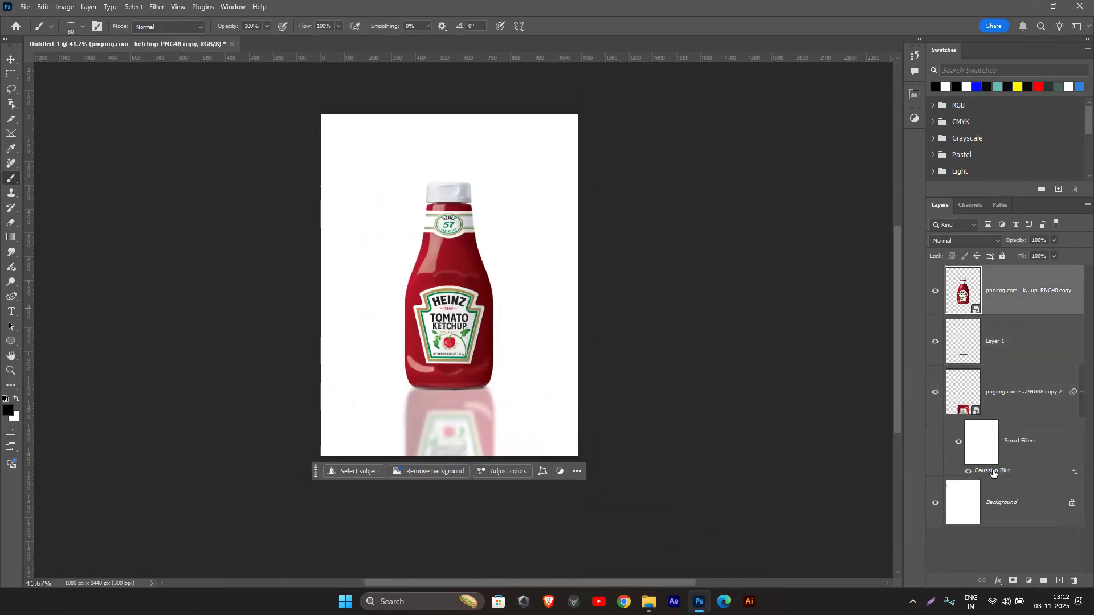
ctrl+click(1004, 402)
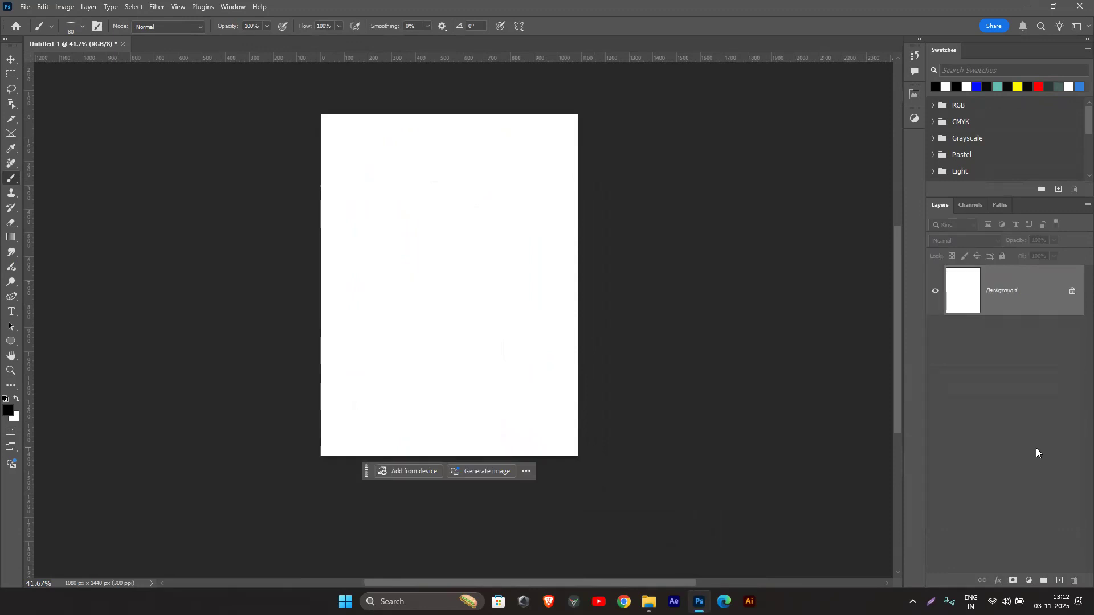